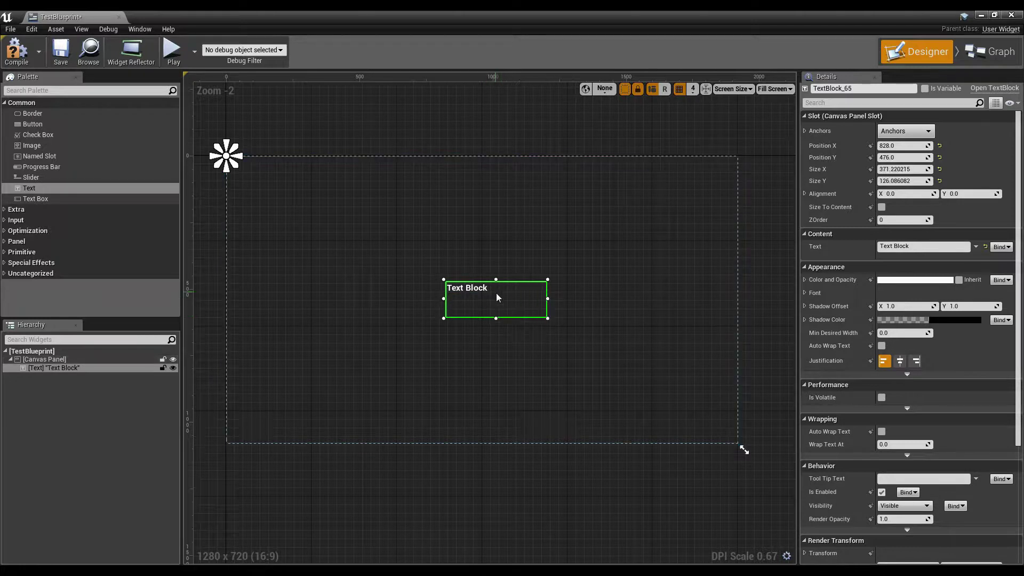
# - Save the widget blueprint and bring up the Animations list and the animation Timeline
pyautogui.click(61, 51)
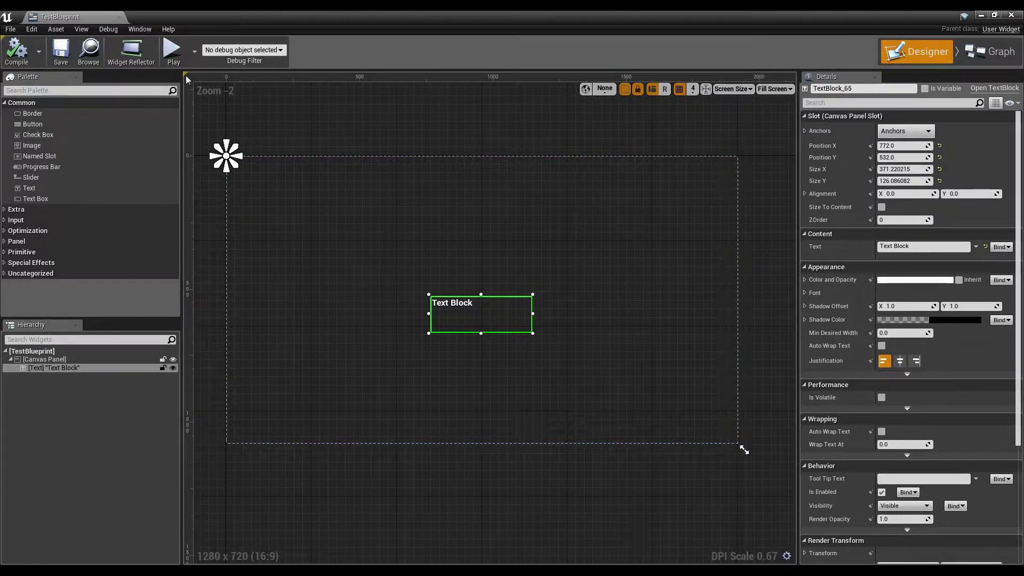
pyautogui.click(140, 30)
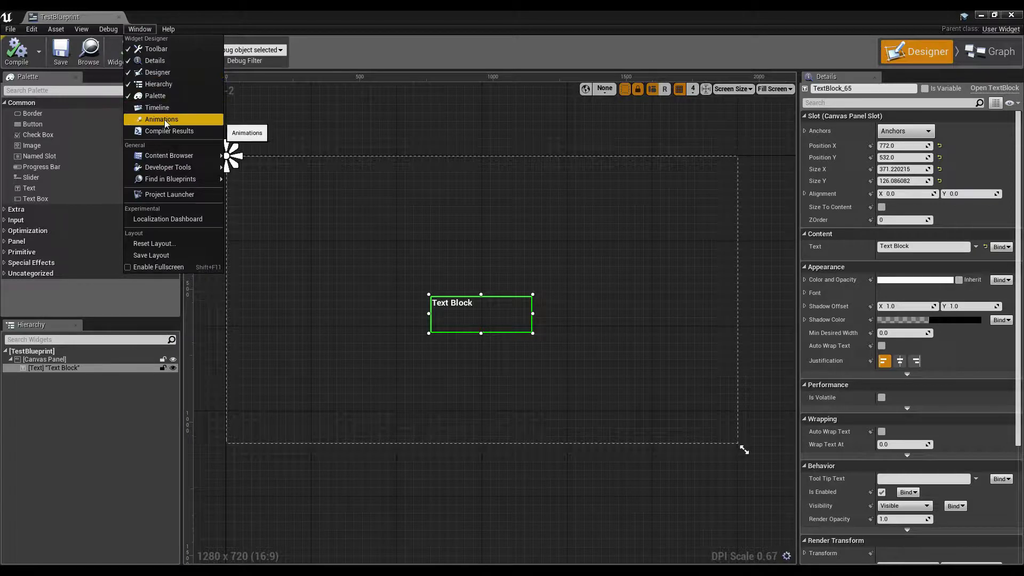
pyautogui.click(163, 119)
pyautogui.click(139, 28)
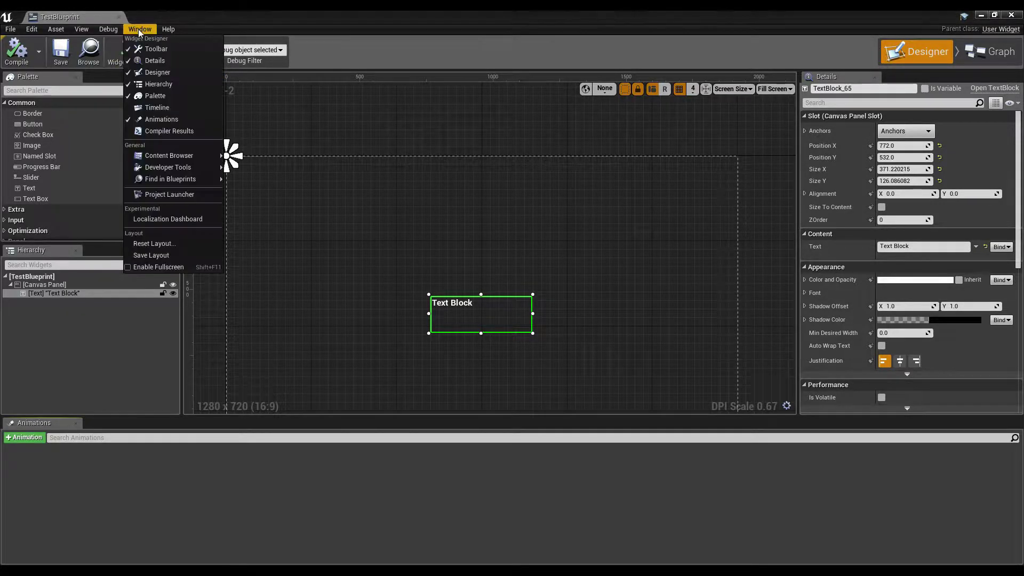
pyautogui.click(166, 107)
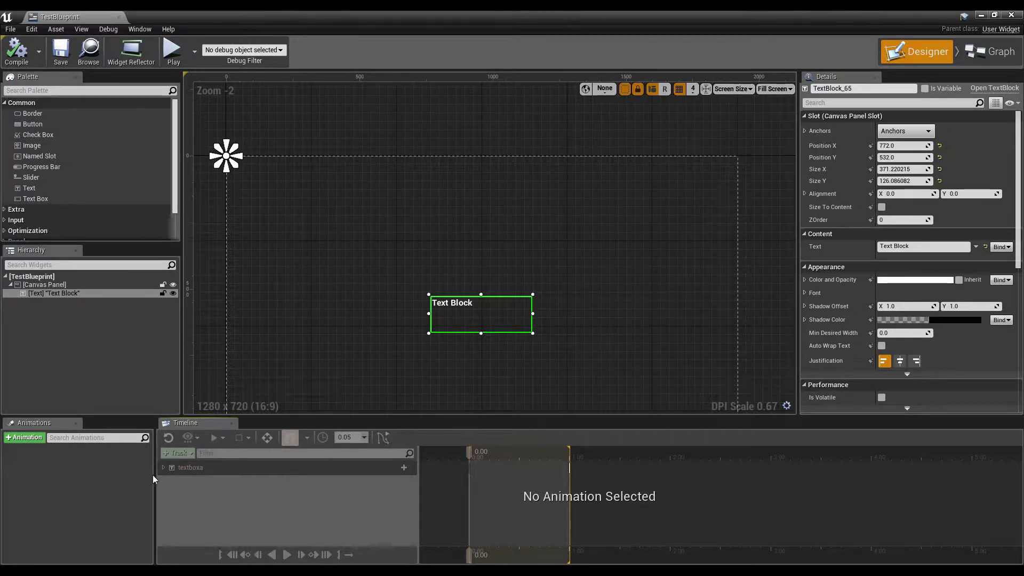
# - Create a widget animation named FadeText and select it for editing in the timeline
pyautogui.click(124, 481)
pyautogui.click(27, 437)
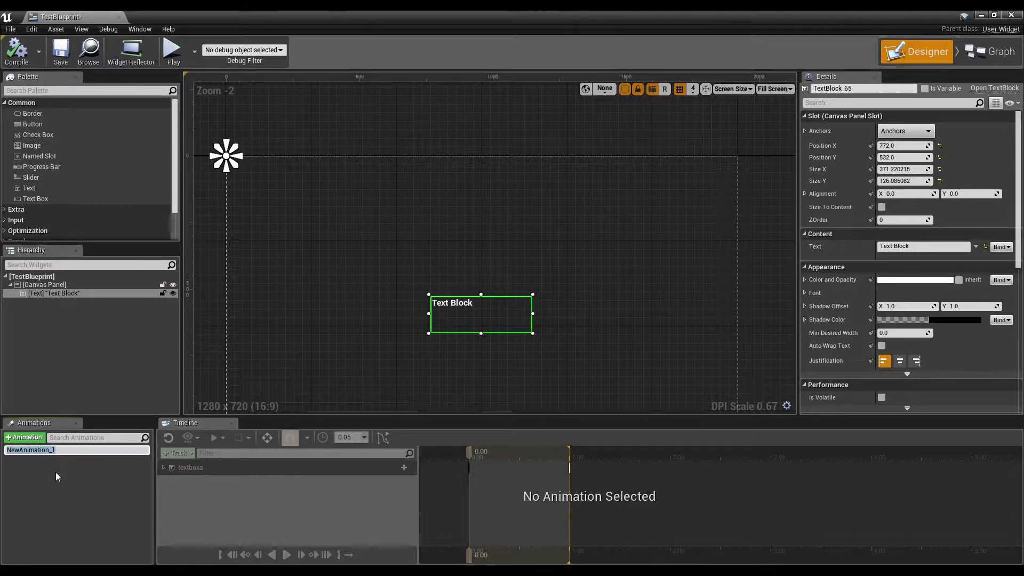
pyautogui.write('FadeText')
pyautogui.press('Return')
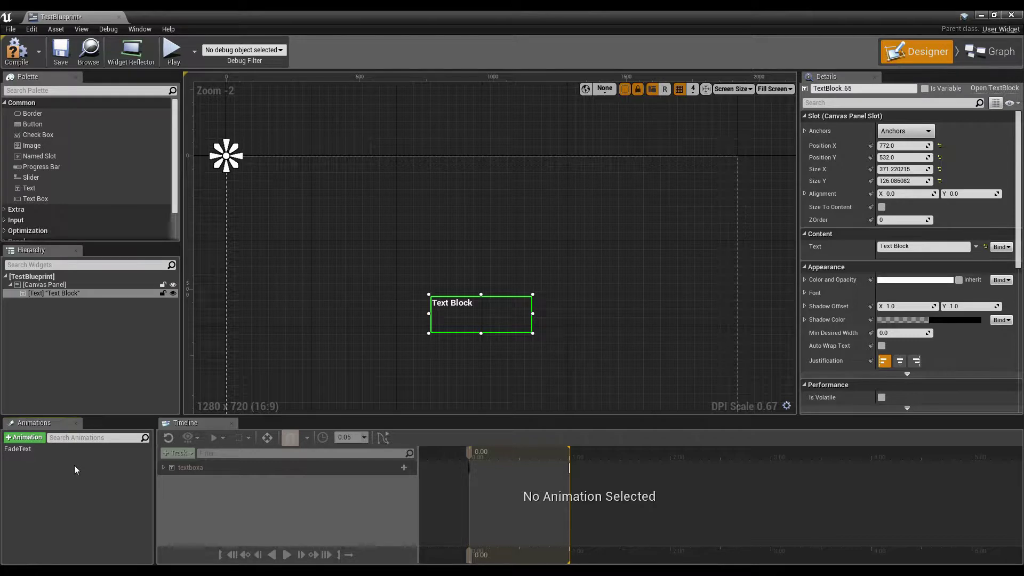
pyautogui.click(63, 449)
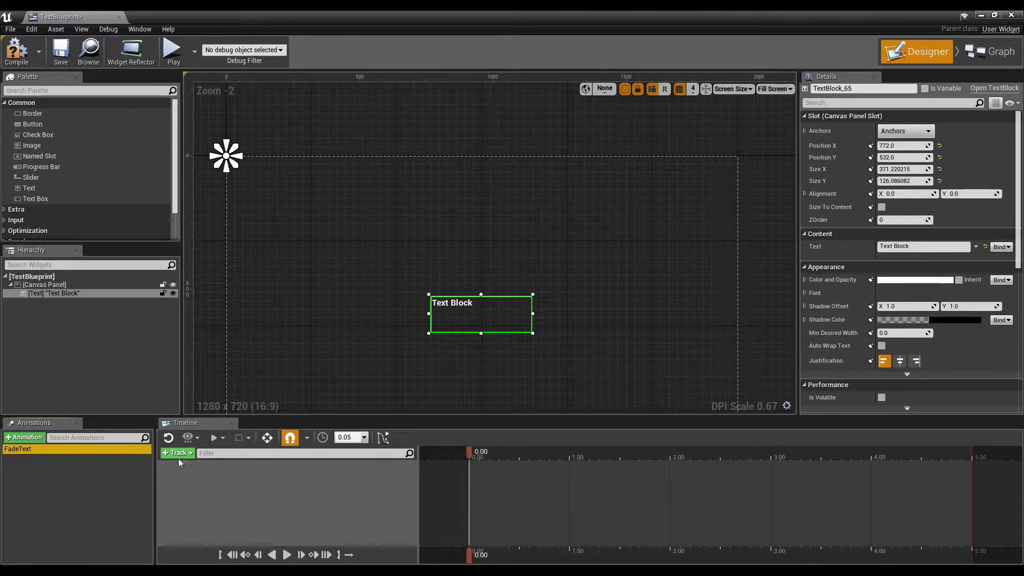
pyautogui.click(38, 468)
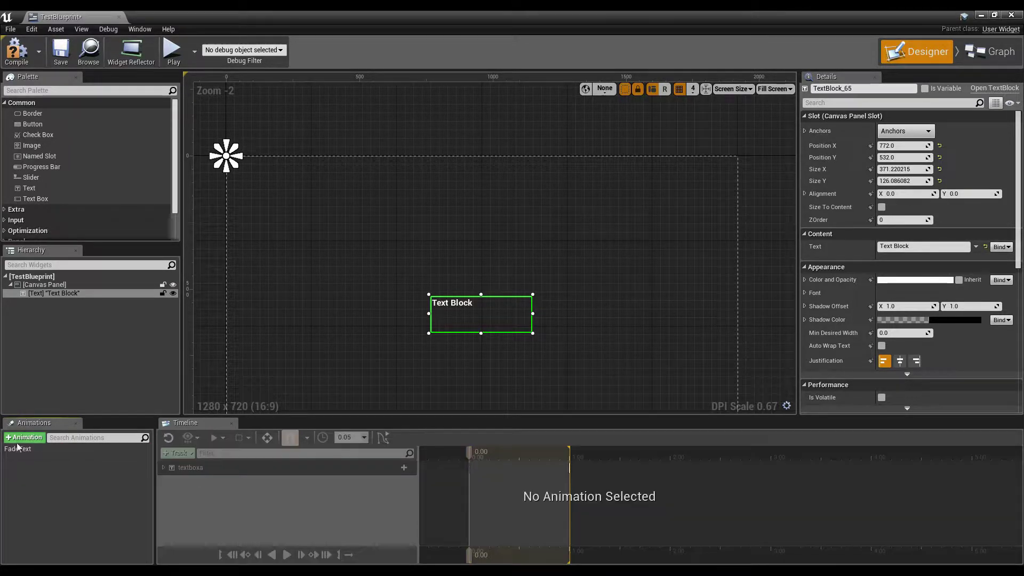
pyautogui.click(66, 451)
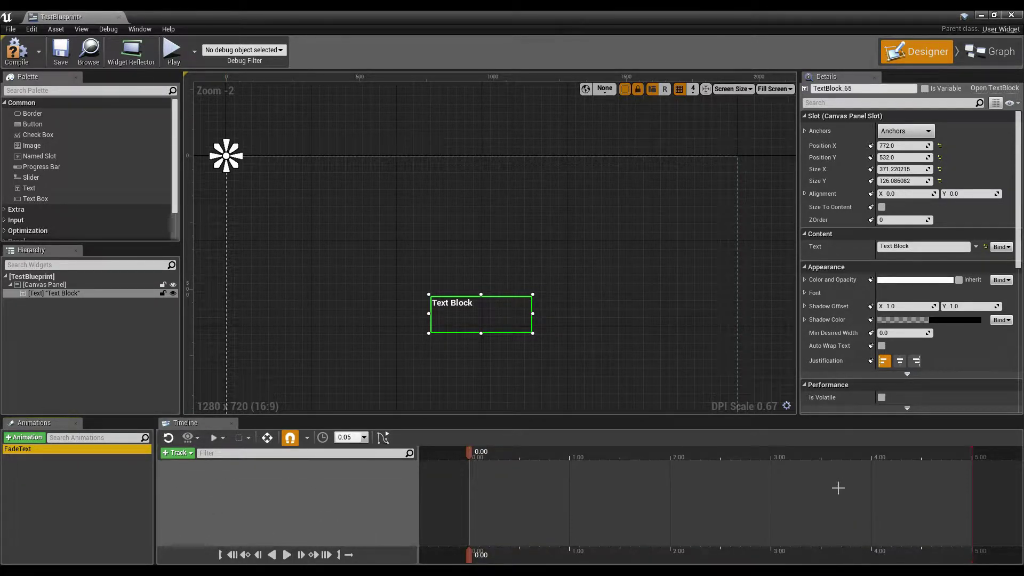
pyautogui.click(31, 450)
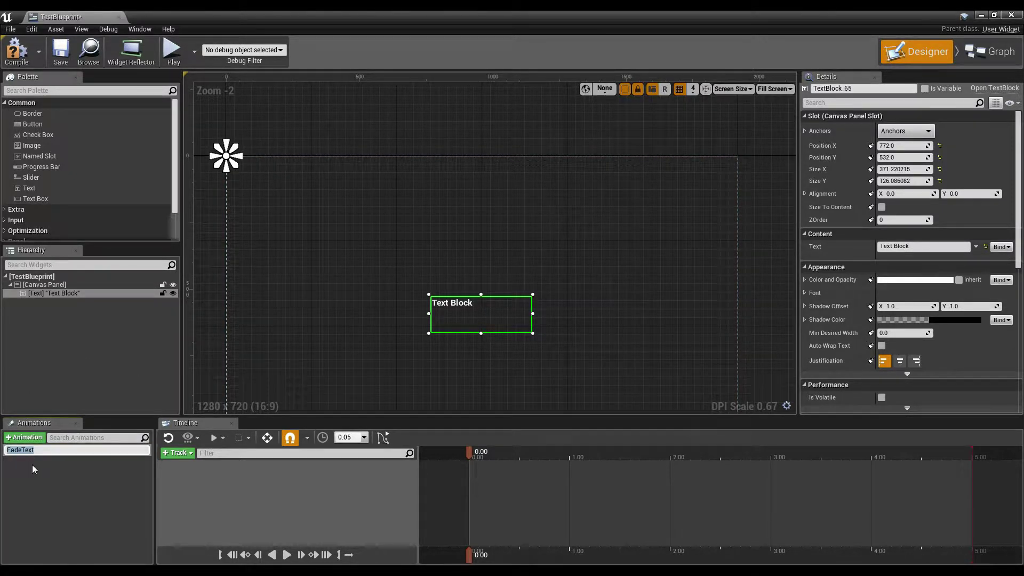
pyautogui.click(28, 452)
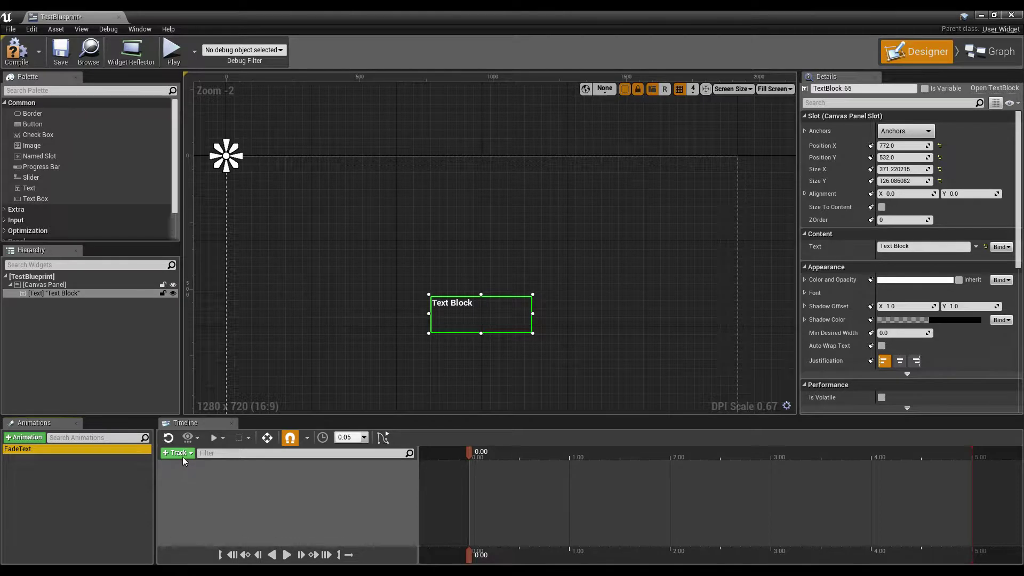
pyautogui.click(182, 455)
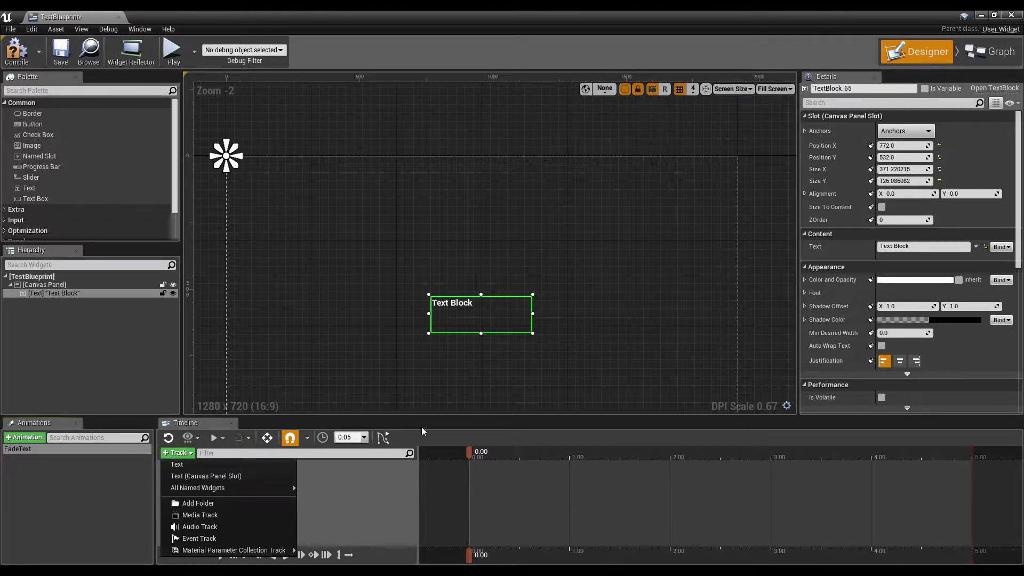
# - Expose the selected text block as a variable and rename it AnimatedTextBox
pyautogui.click(936, 88)
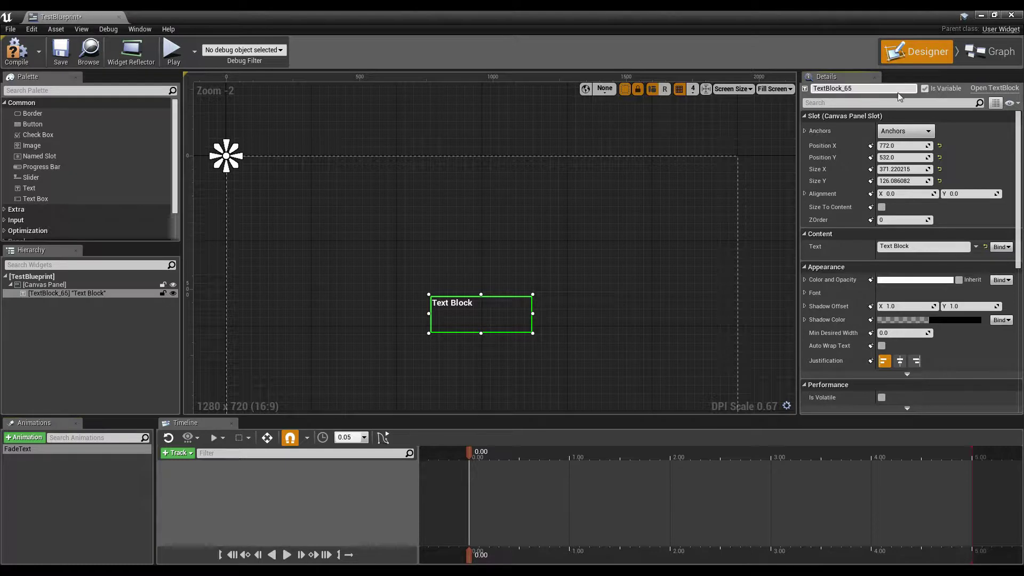
pyautogui.click(889, 91)
pyautogui.write('Animt')
pyautogui.press('Return')
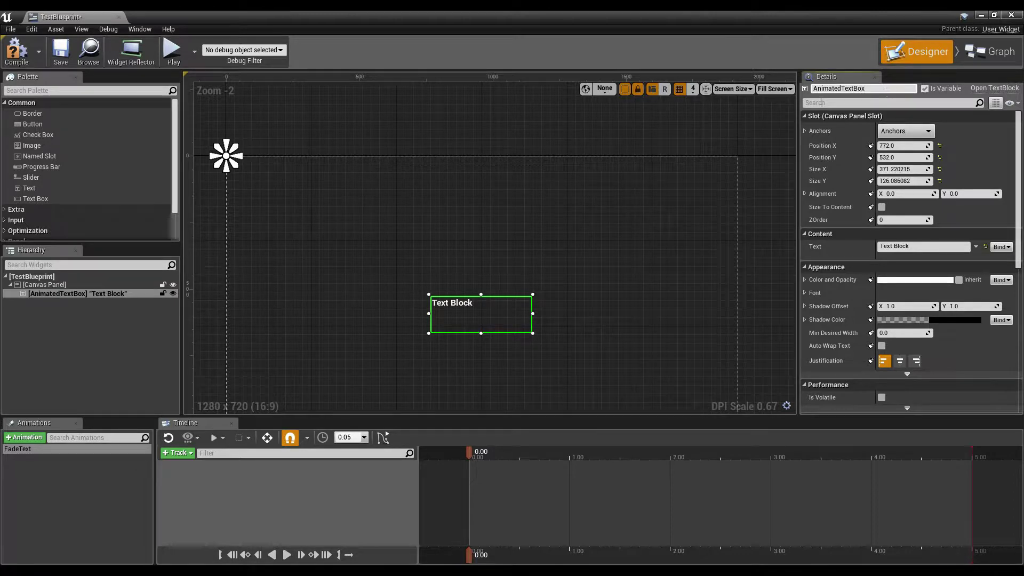
# - Add AnimatedTextBox to the FadeText animation and give it a Color and Opacity track
pyautogui.click(179, 453)
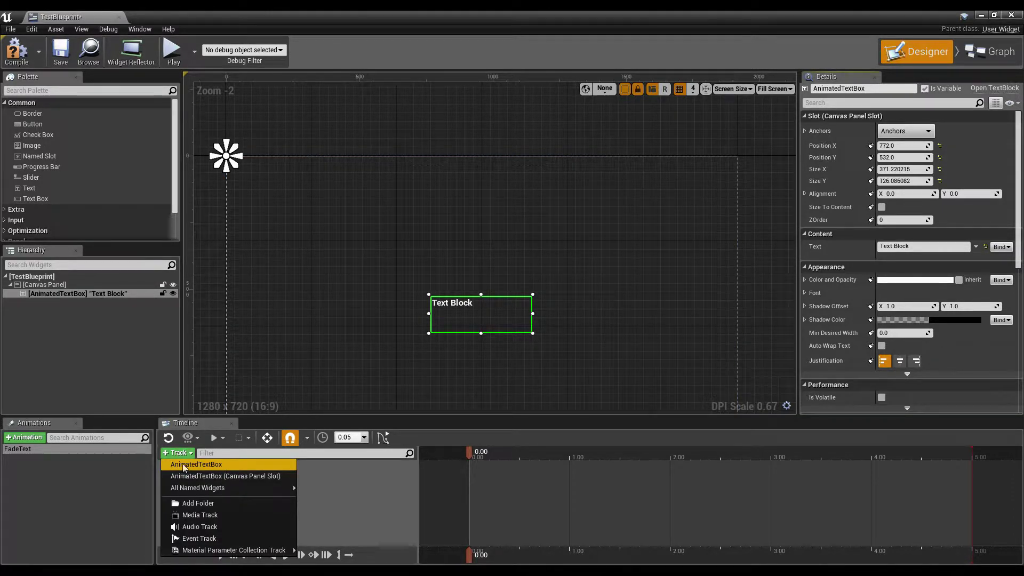
pyautogui.click(226, 464)
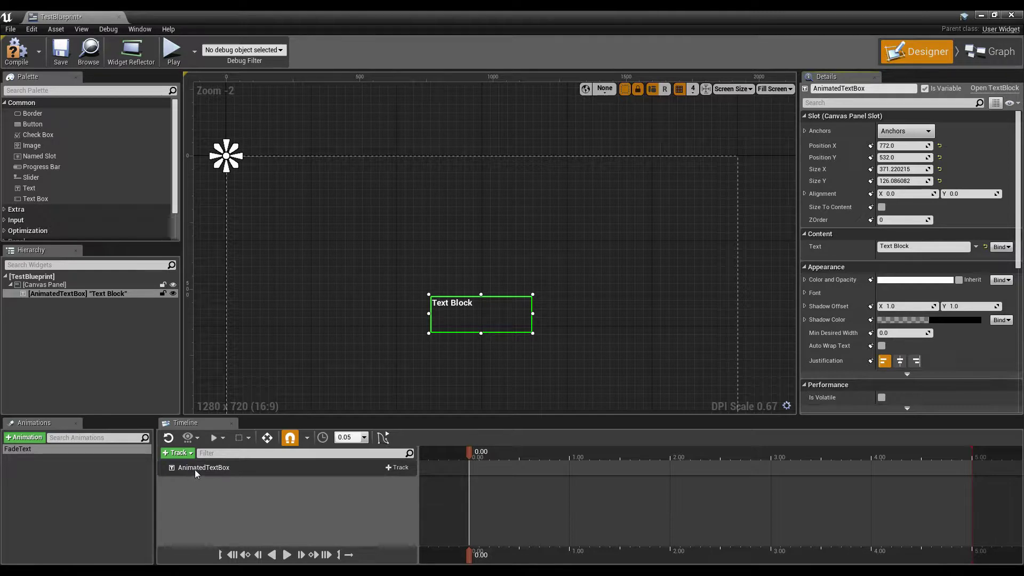
pyautogui.click(400, 469)
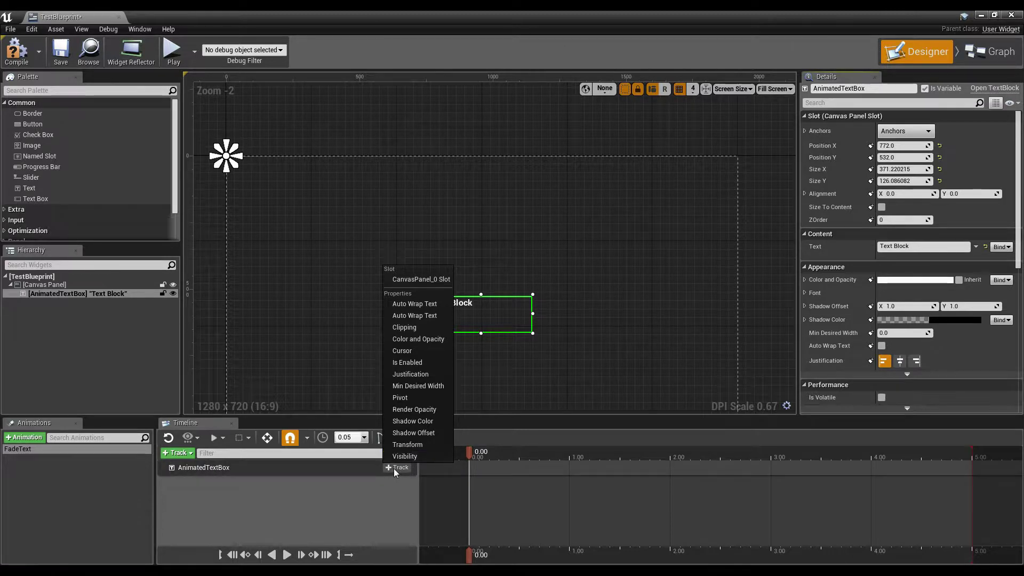
pyautogui.click(428, 340)
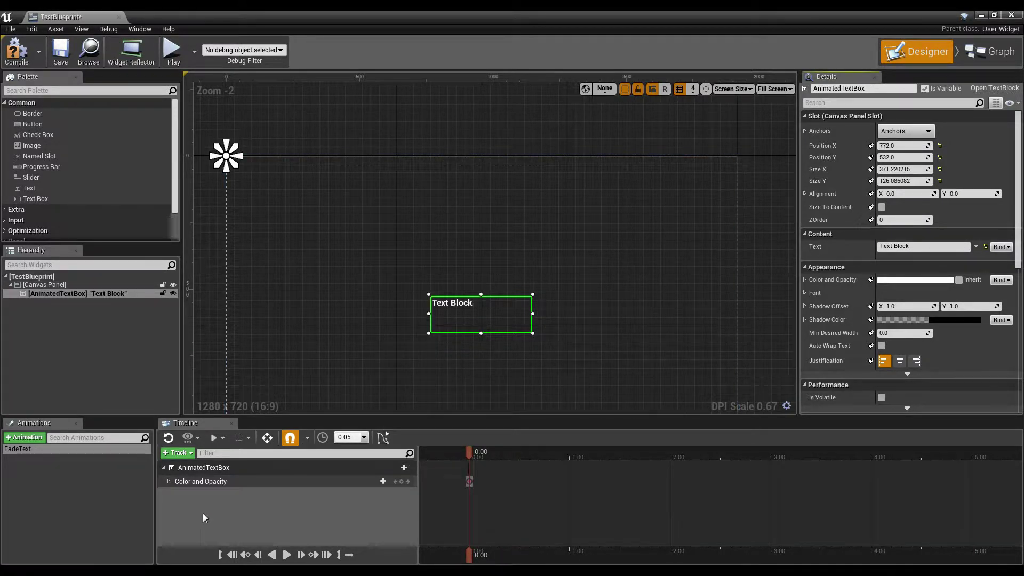
# - Expand the Color and Opacity channels and add an Opacity keyframe at 1.00 on the timeline
pyautogui.click(168, 482)
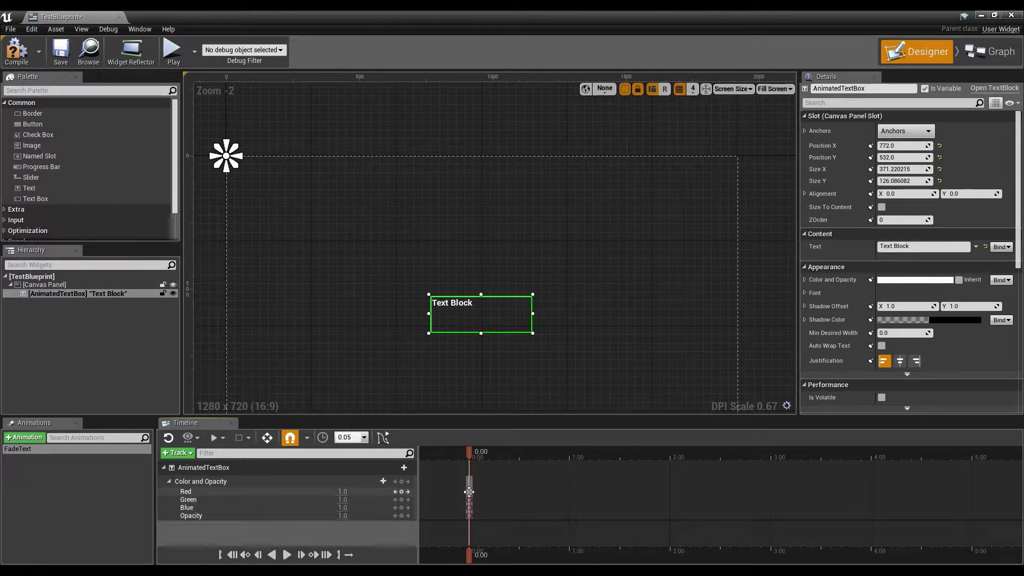
pyautogui.moveTo(469, 453); pyautogui.dragTo(568, 453)
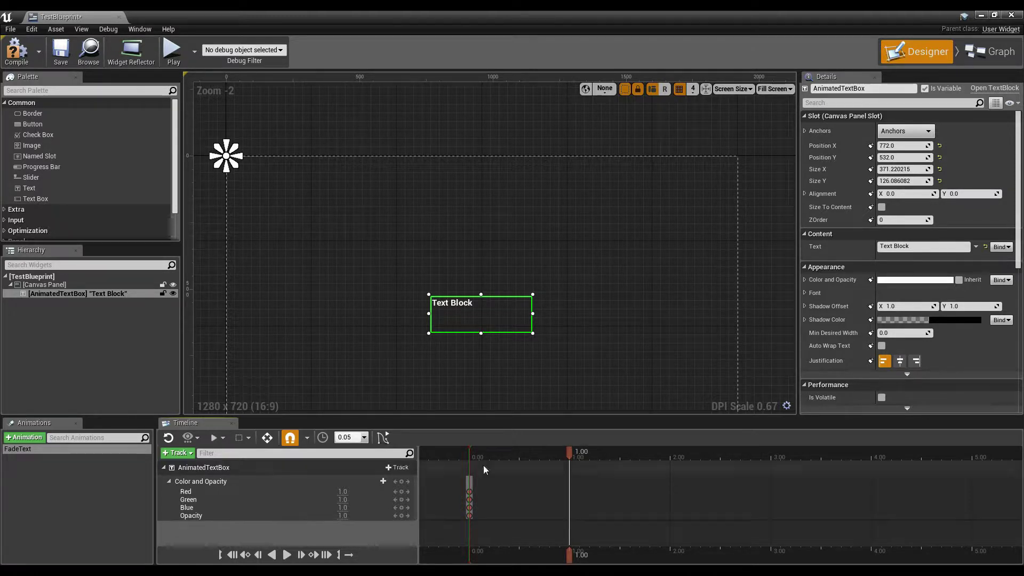
pyautogui.click(402, 482)
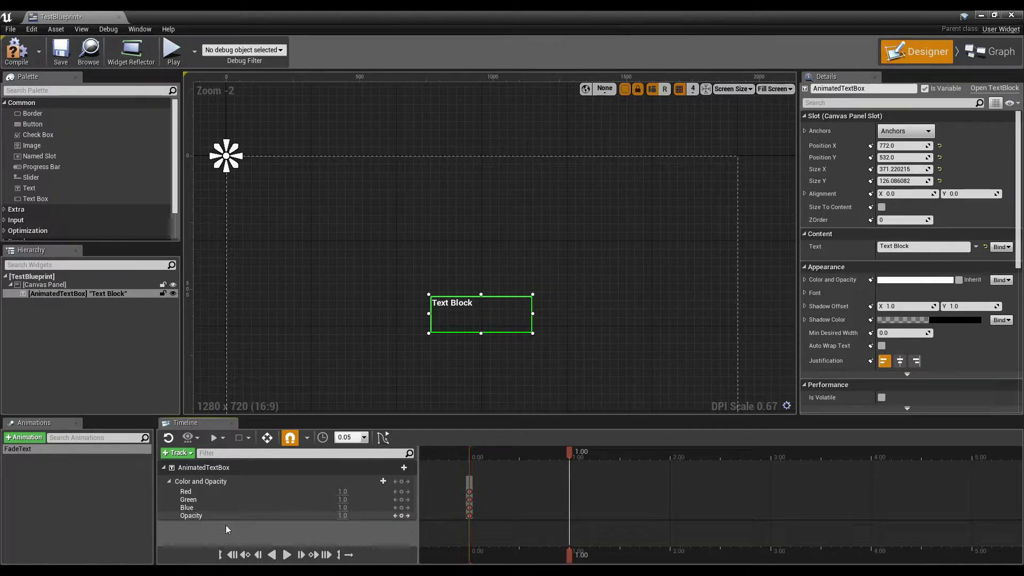
pyautogui.click(402, 516)
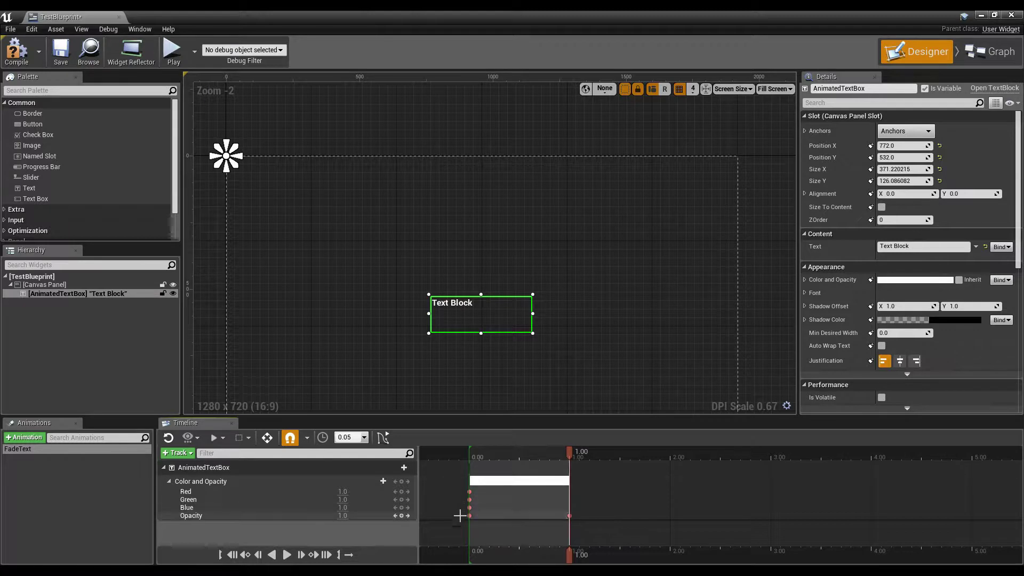
pyautogui.moveTo(568, 453)
pyautogui.mouseDown()
pyautogui.moveTo(469, 452)
pyautogui.moveTo(568, 456)
pyautogui.mouseUp()
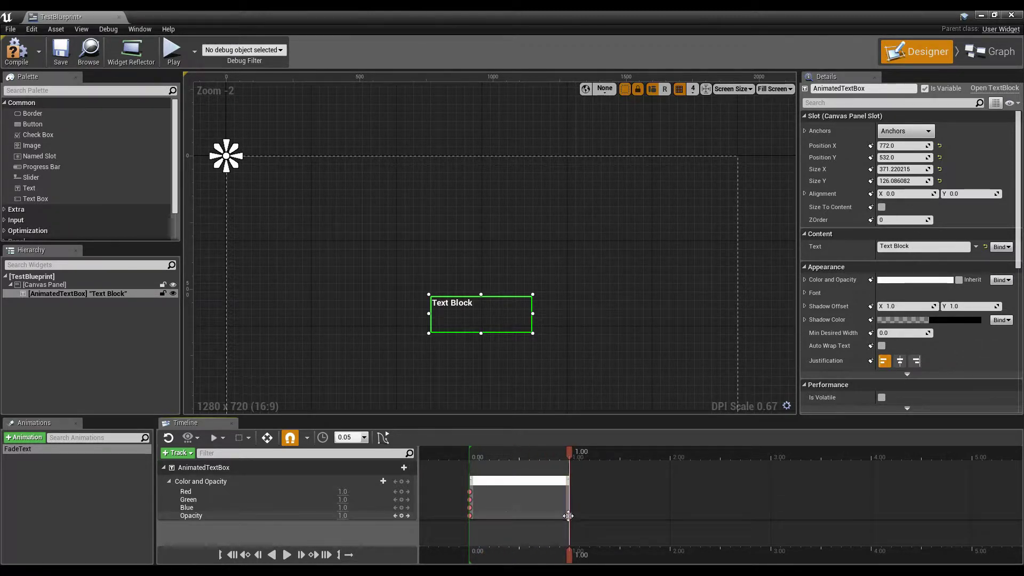
# - Set the Opacity of AnimatedTextBox to 0 at the 1.00 keyframe
pyautogui.click(469, 516)
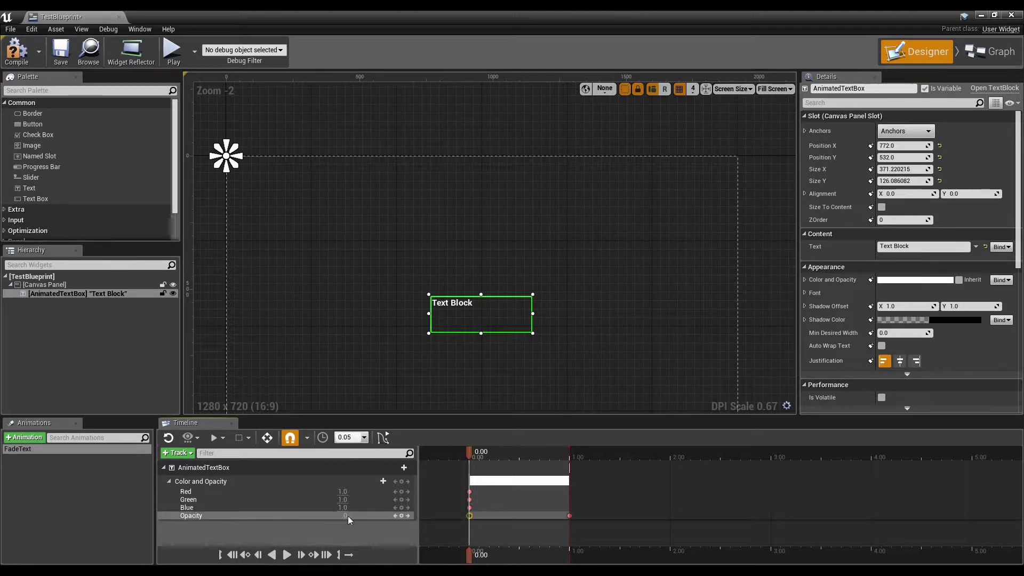
pyautogui.click(569, 516)
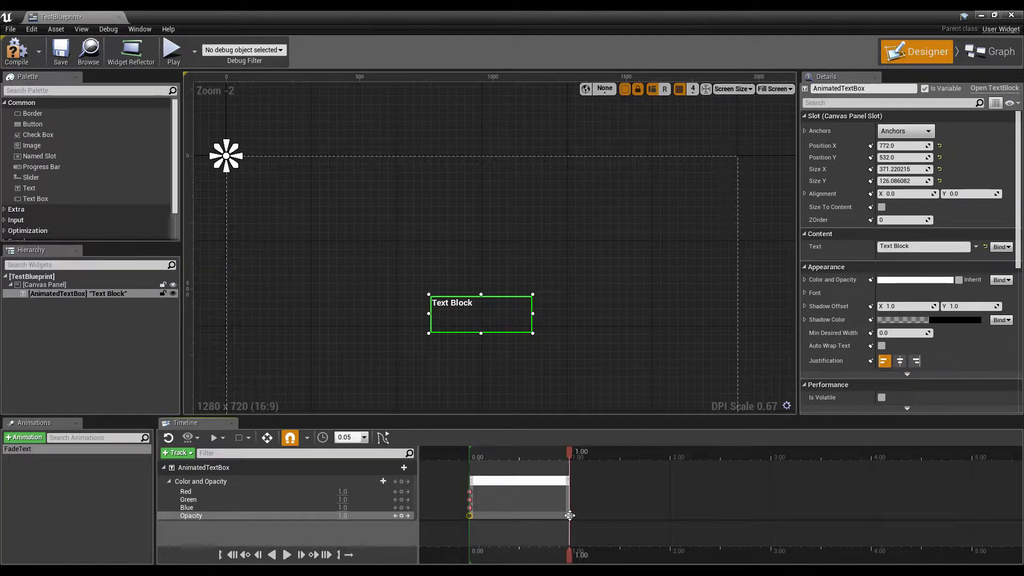
pyautogui.click(343, 516)
pyautogui.write('0')
pyautogui.press('Return')
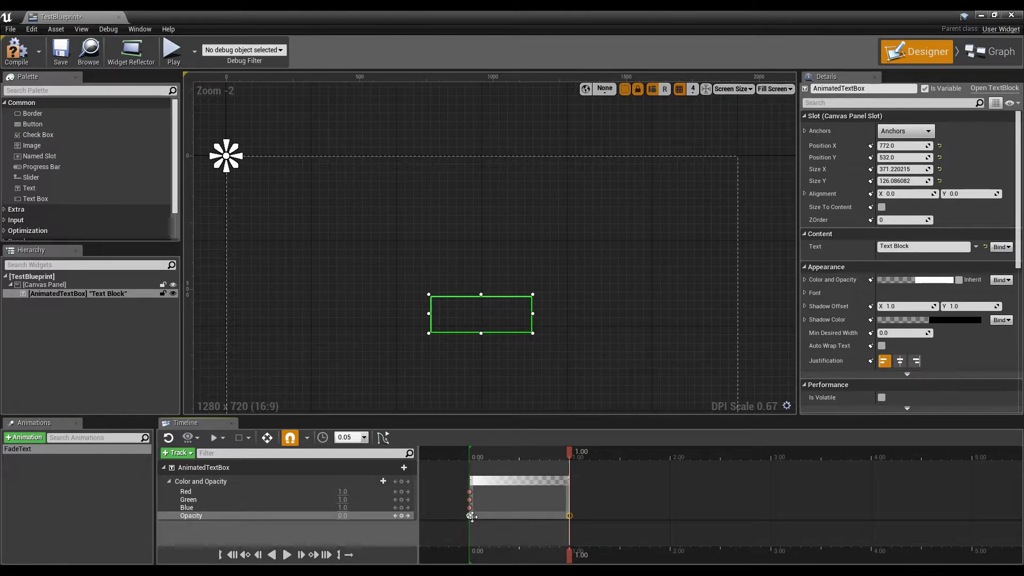
# - Check the Opacity keyframes at 0.00 and 1.00 and preview the fade-out of the text
pyautogui.click(472, 516)
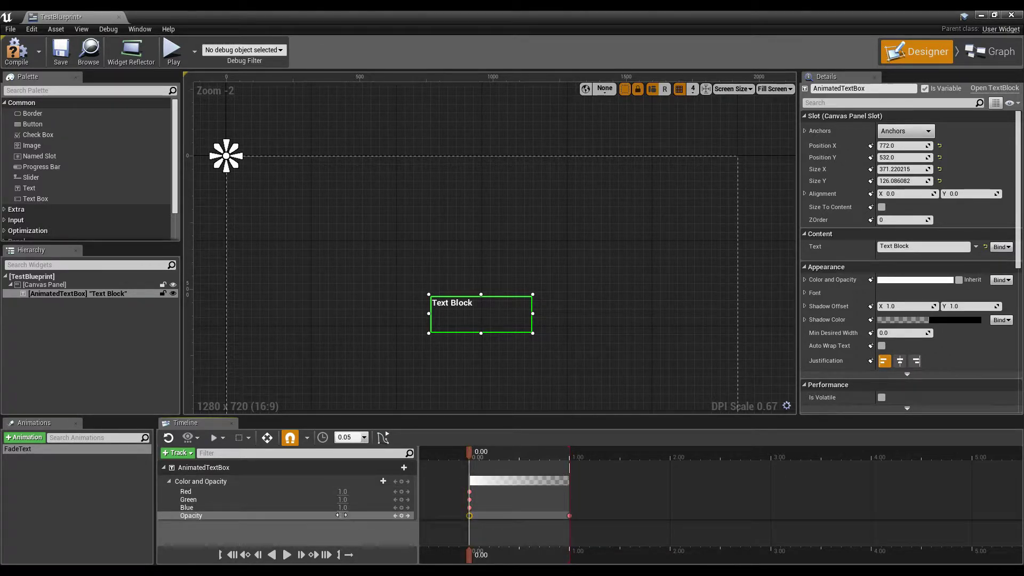
pyautogui.click(568, 516)
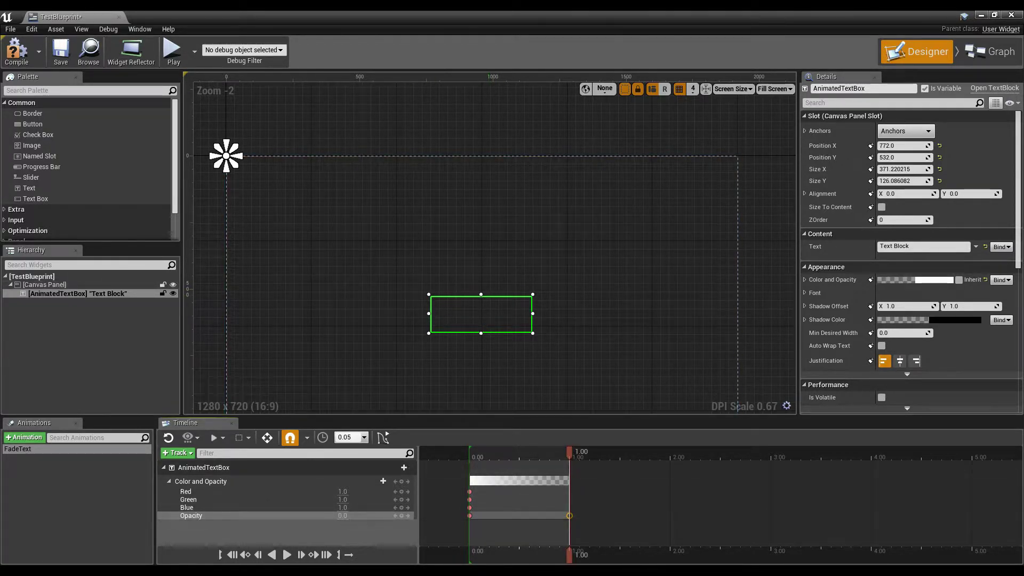
pyautogui.click(288, 555)
pyautogui.click(288, 557)
# - Add an Opacity keyframe at 2.00 on the timeline and set its value to 1
pyautogui.moveTo(569, 456); pyautogui.dragTo(670, 458)
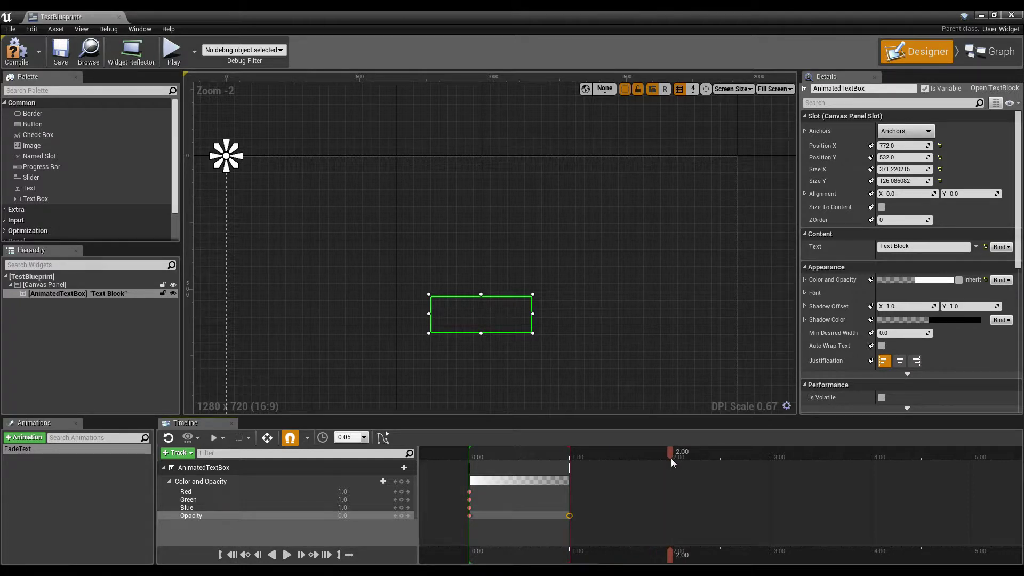
pyautogui.click(401, 516)
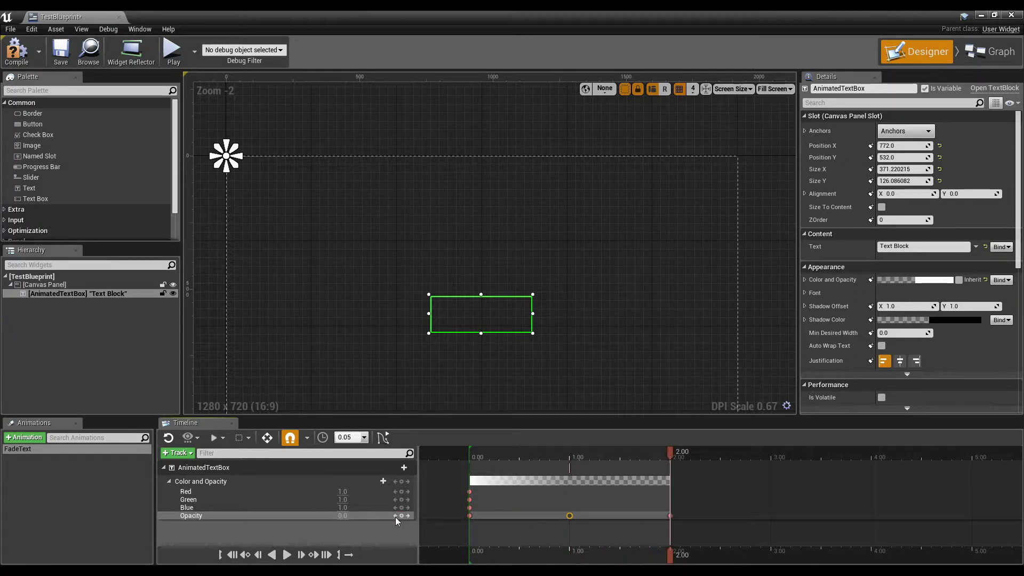
pyautogui.click(343, 515)
pyautogui.write('1')
pyautogui.press('Return')
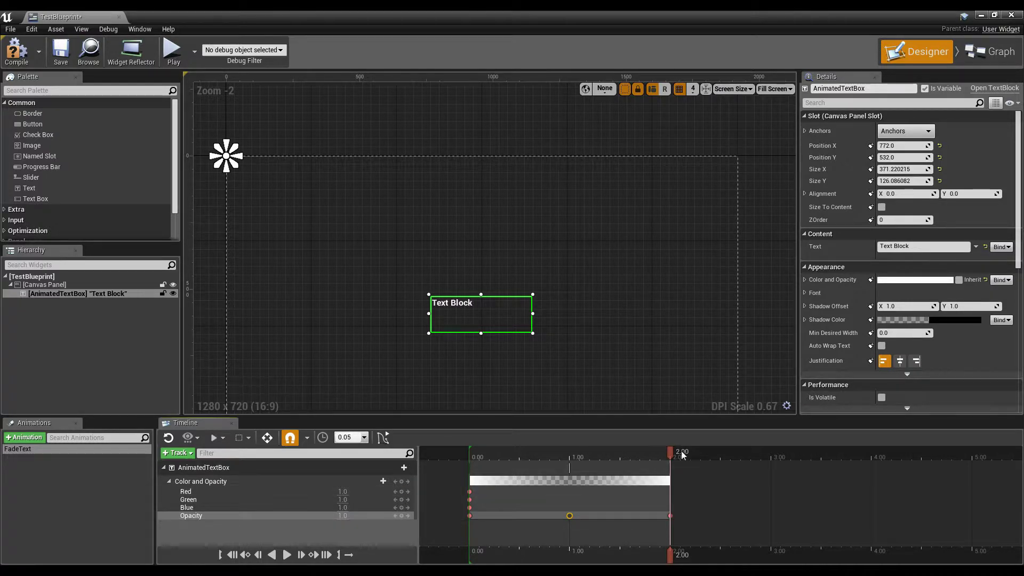
# - Play the FadeText animation from 0.00 to preview the text fading out and back in
pyautogui.moveTo(680, 450); pyautogui.dragTo(469, 455)
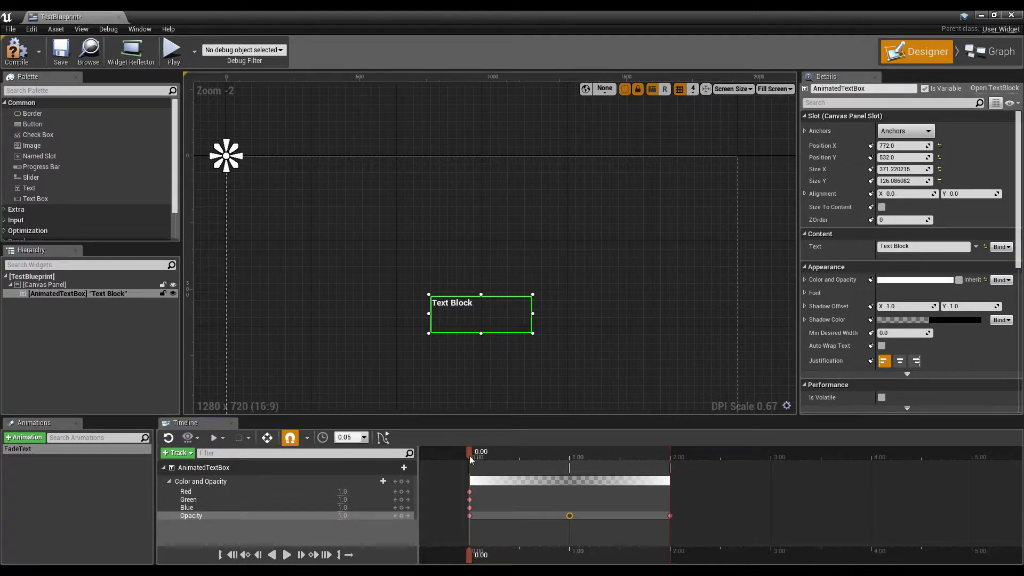
pyautogui.click(292, 555)
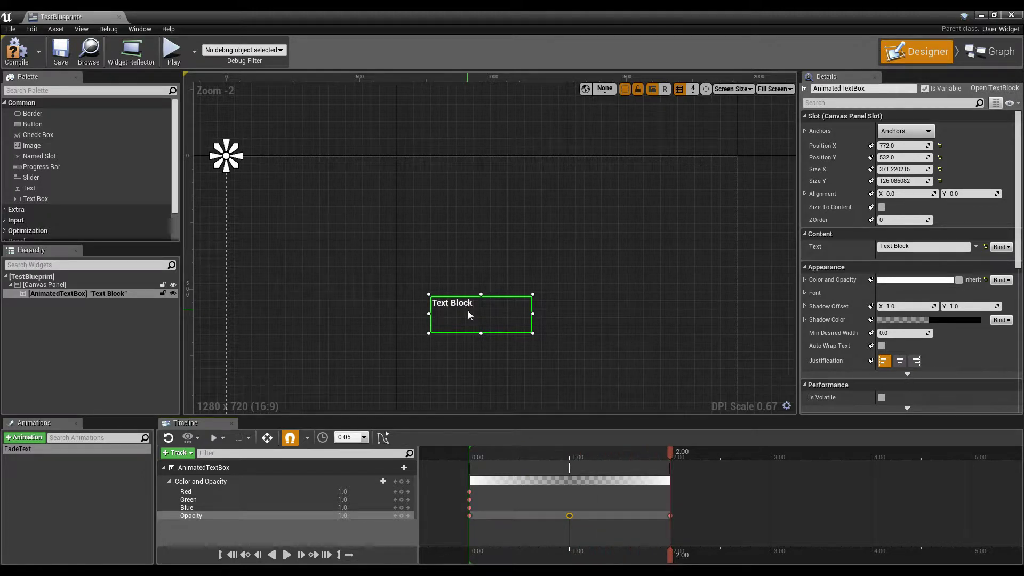
pyautogui.scroll(-1, 543, 317)
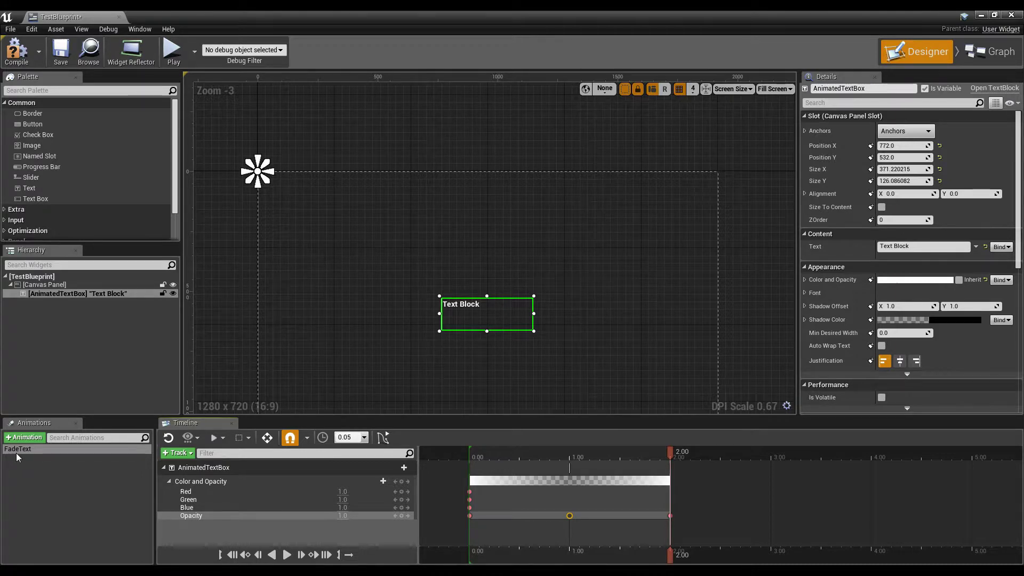
# - Switch from the widget layout to the blueprint's event graph
pyautogui.click(998, 52)
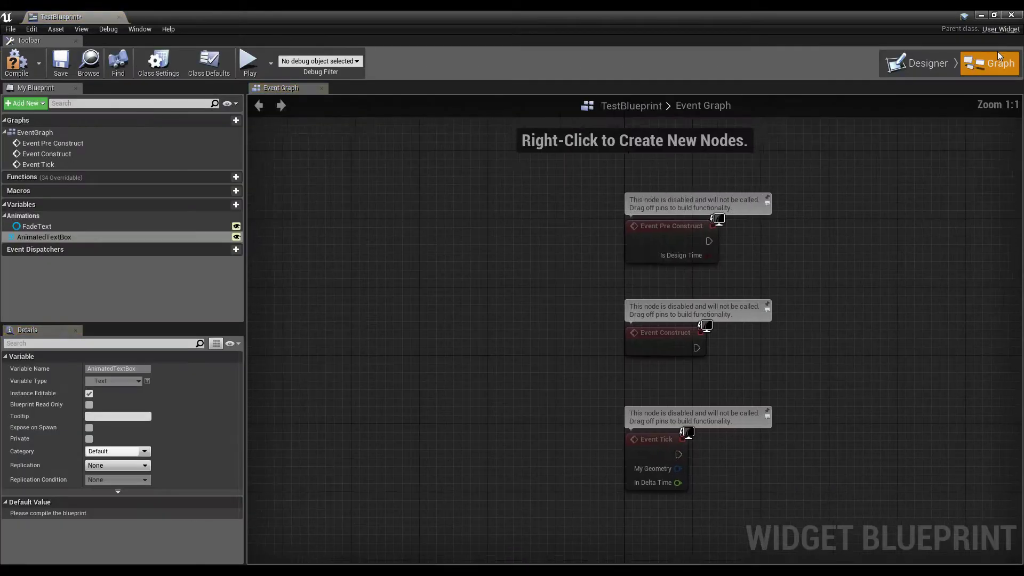
# - Move the Event Construct node to the empty graph space below Event Tick
pyautogui.click(48, 228)
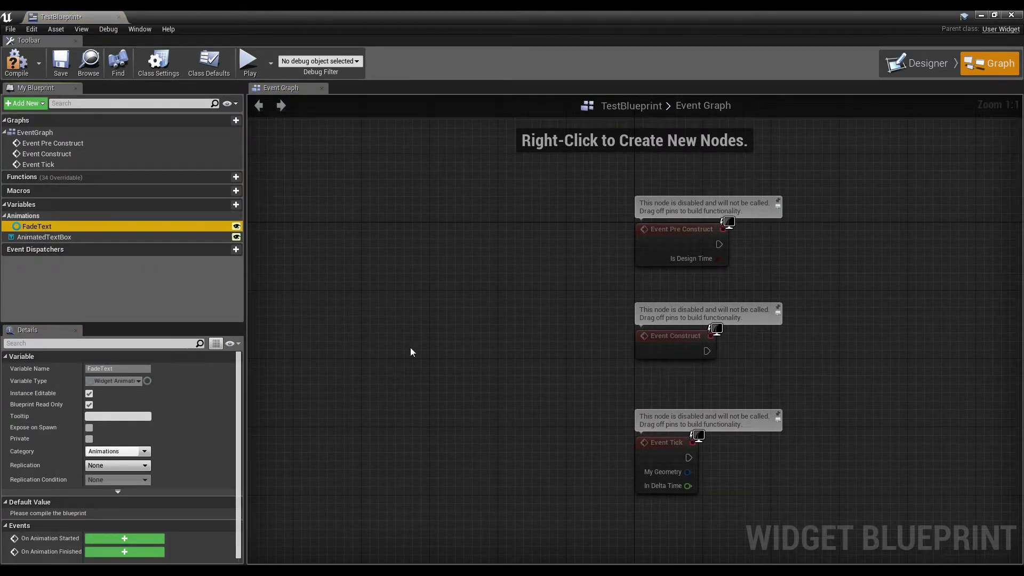
pyautogui.moveTo(539, 431); pyautogui.dragTo(303, 347, button='right')
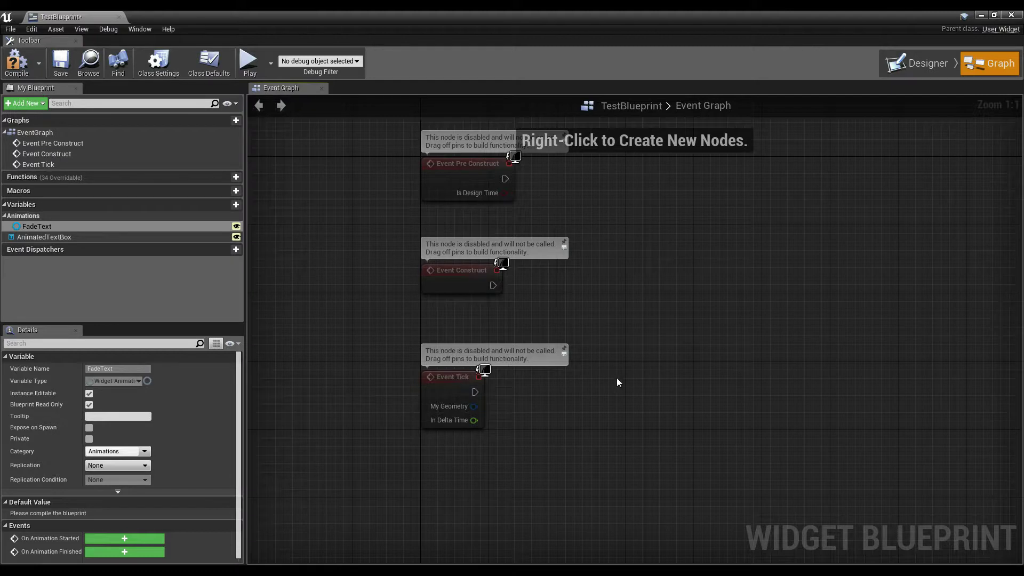
pyautogui.moveTo(602, 362); pyautogui.dragTo(597, 297, button='right')
pyautogui.moveTo(441, 215); pyautogui.dragTo(452, 510)
pyautogui.moveTo(582, 326); pyautogui.dragTo(558, 192, button='right')
pyautogui.moveTo(579, 387); pyautogui.dragTo(519, 331, button='right')
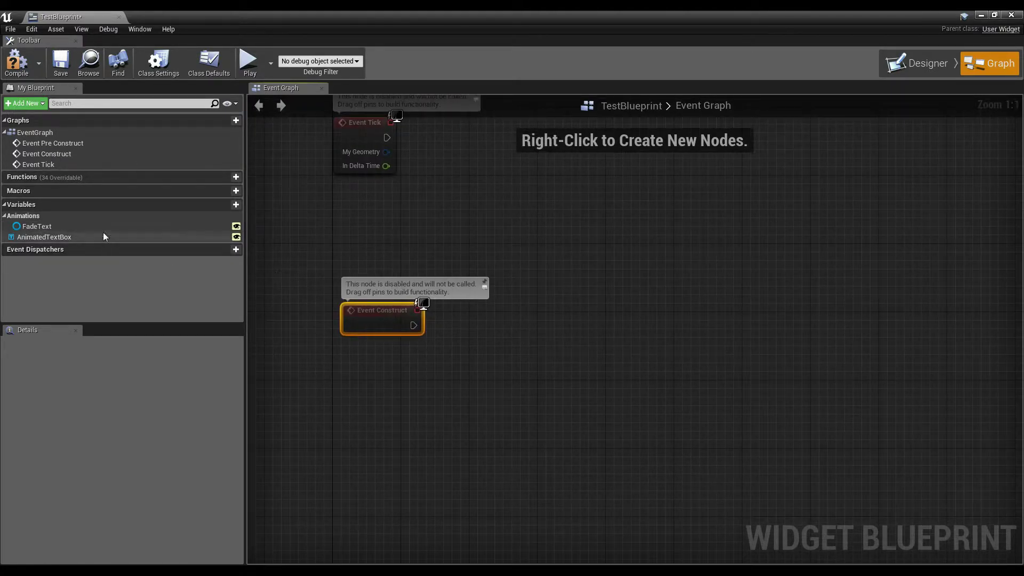
# - Place a reference to the FadeText animation in the graph and add a Play Animation node from its output
pyautogui.moveTo(94, 226); pyautogui.dragTo(533, 327)
pyautogui.click(445, 387)
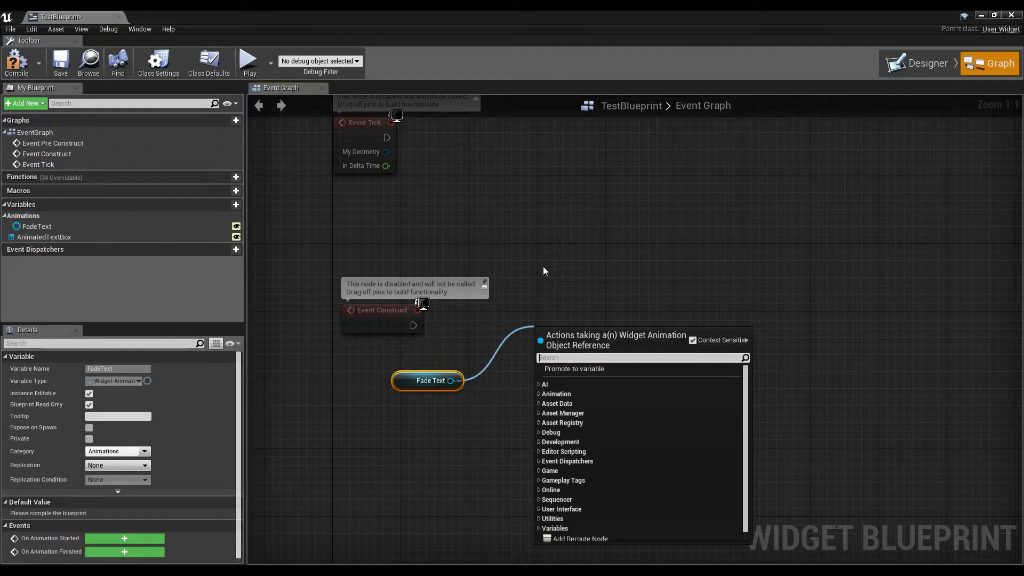
pyautogui.write('playa')
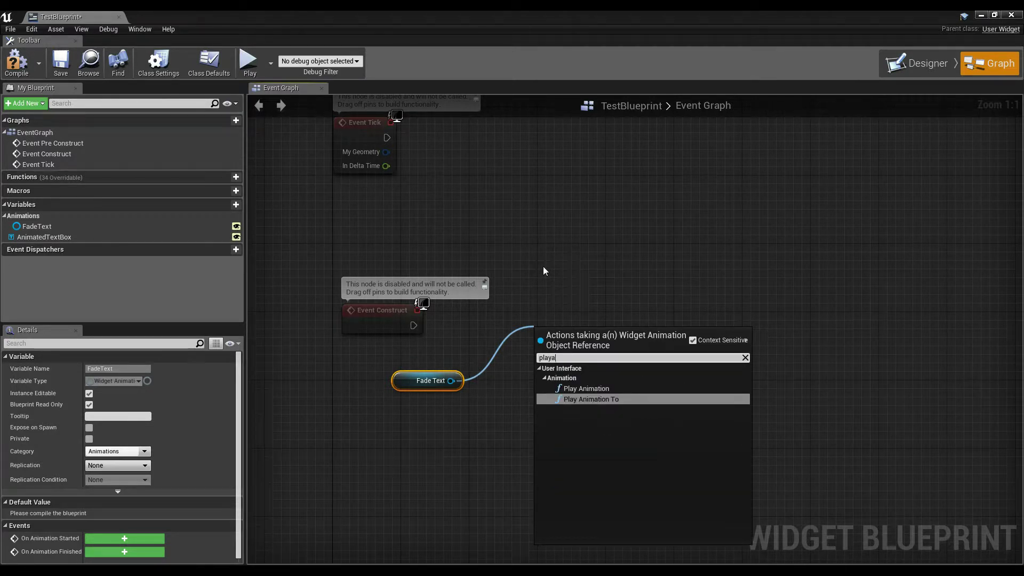
pyautogui.click(596, 389)
# - Connect Event Construct's execution output to Play Animation and line up the Play Animation and Fade Text nodes beside it
pyautogui.moveTo(413, 325); pyautogui.dragTo(548, 360)
pyautogui.moveTo(618, 348); pyautogui.dragTo(596, 315)
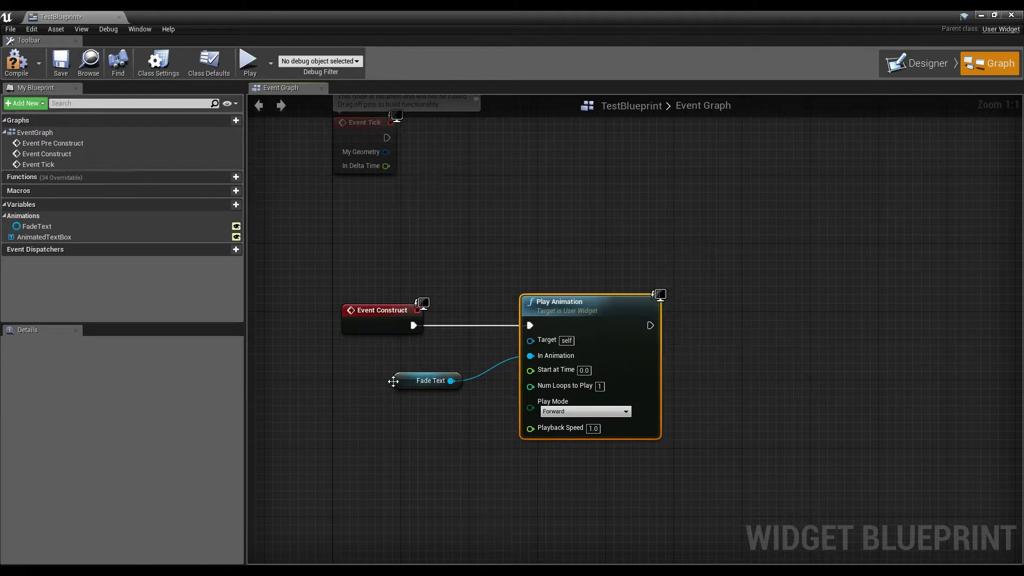
pyautogui.moveTo(395, 381); pyautogui.dragTo(429, 354)
pyautogui.click(468, 405)
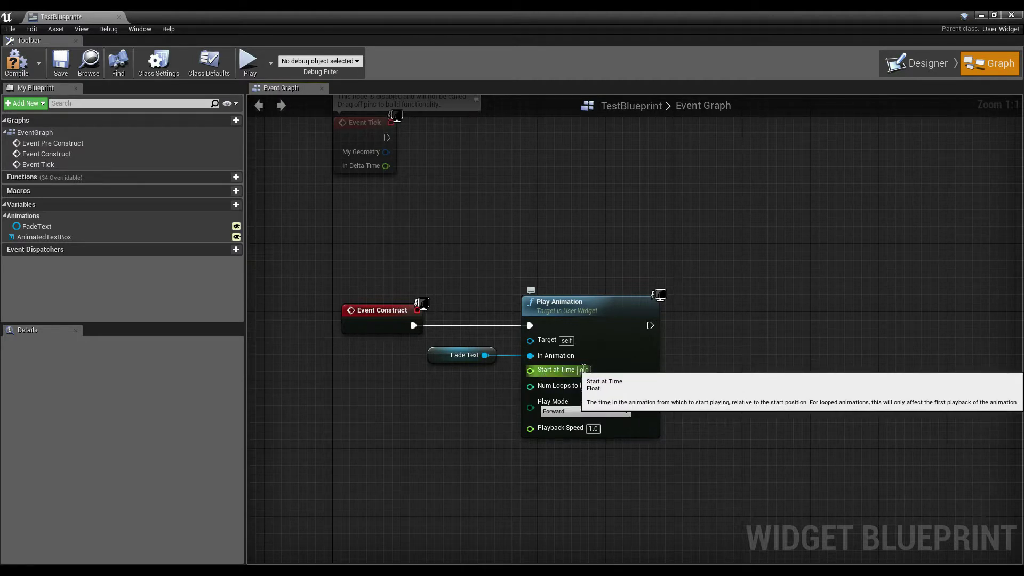
# - Keep Play Animation's play mode at Forward, set its playback speed to 0.5, and compile the widget blueprint
pyautogui.click(566, 411)
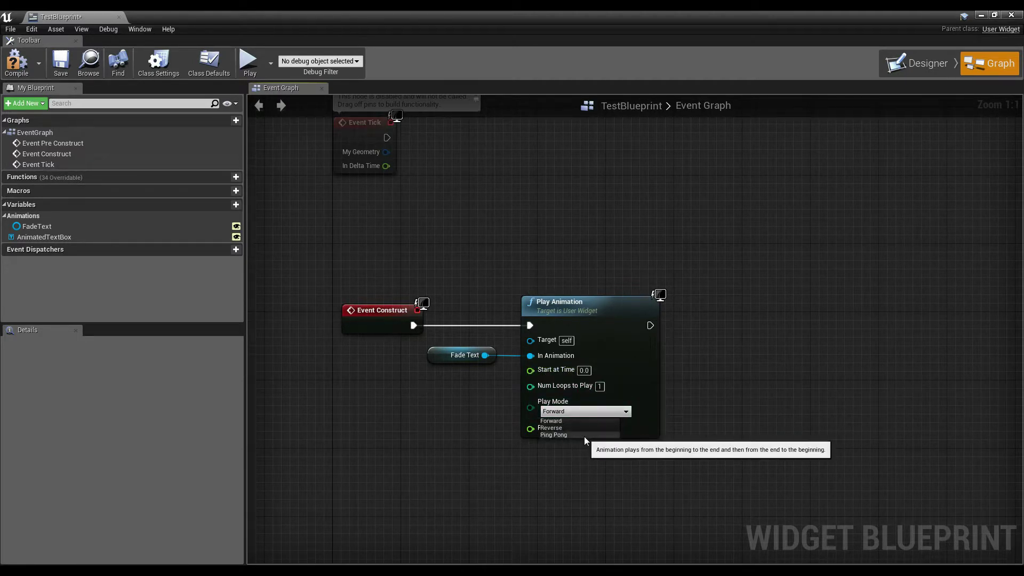
pyautogui.click(557, 451)
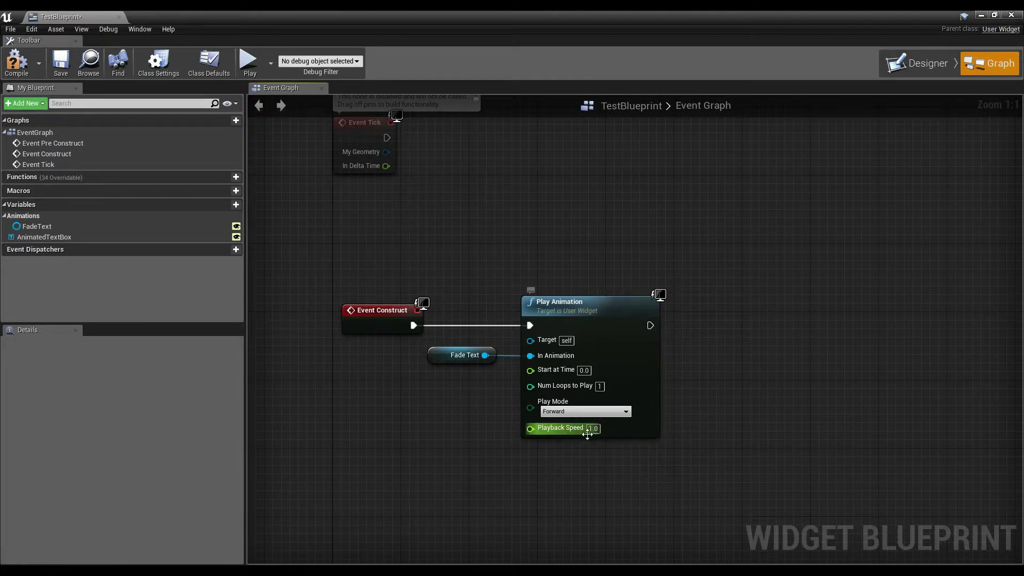
pyautogui.moveTo(727, 257)
pyautogui.mouseDown(button='right')
pyautogui.moveTo(766, 264)
pyautogui.moveTo(743, 250)
pyautogui.mouseUp(button='right')
pyautogui.click(612, 422)
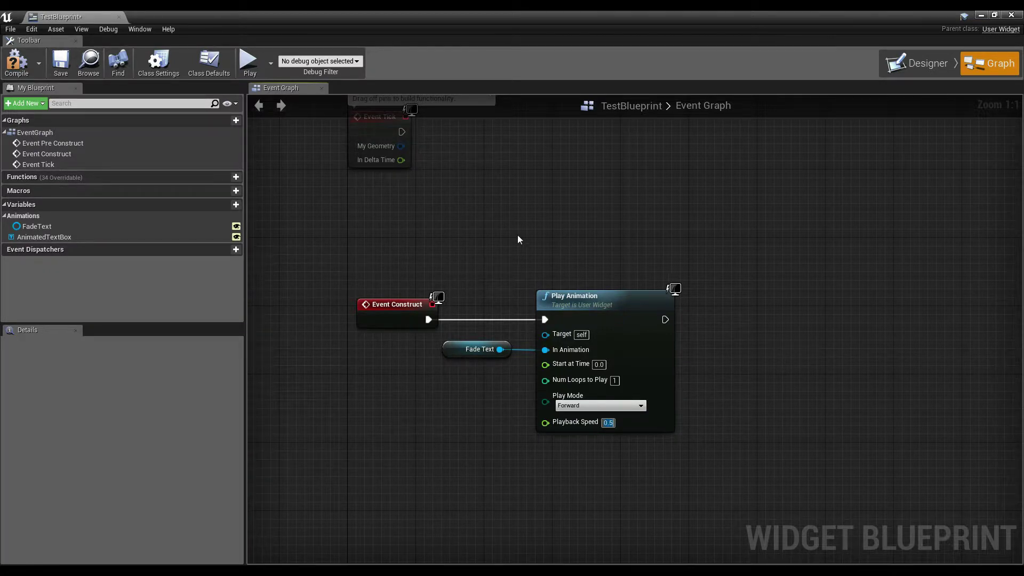
pyautogui.moveTo(518, 236); pyautogui.dragTo(495, 249, button='right')
pyautogui.click(21, 62)
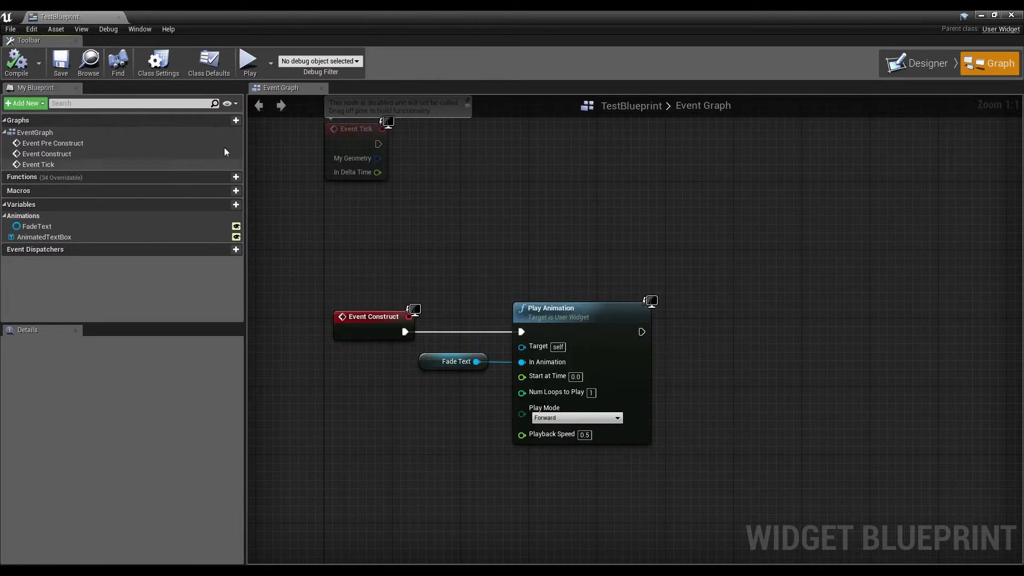
# - Open the level blueprint from the main editor and add an Event BeginPlay node to its event graph
pyautogui.click(980, 16)
pyautogui.click(548, 50)
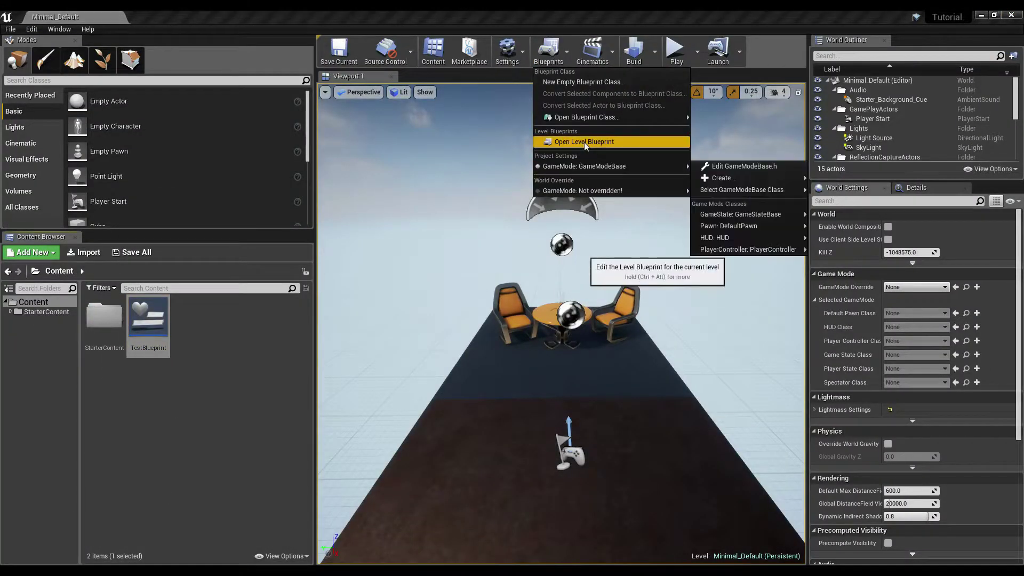
pyautogui.click(585, 142)
pyautogui.rightClick(466, 293)
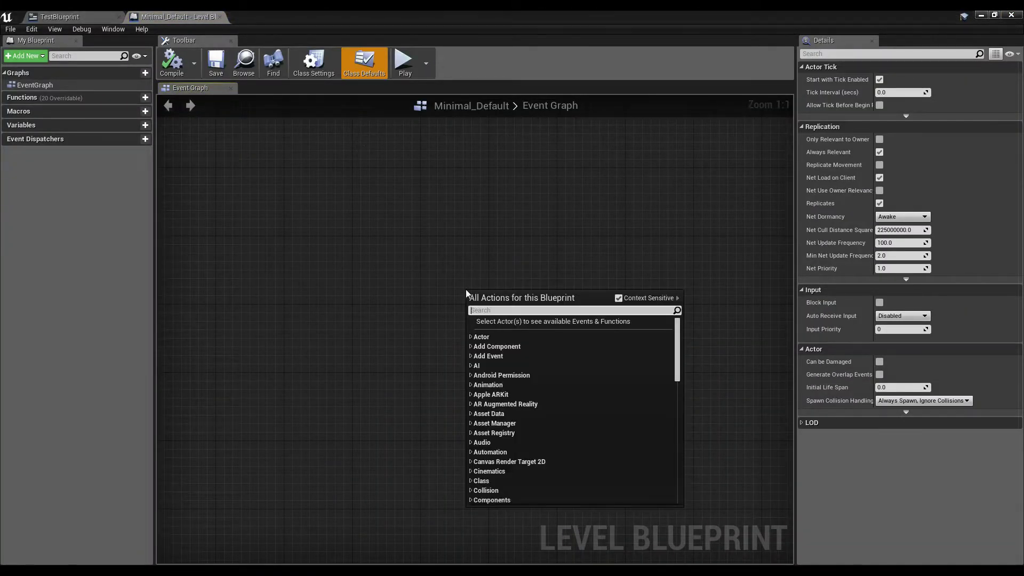
pyautogui.write('event begin')
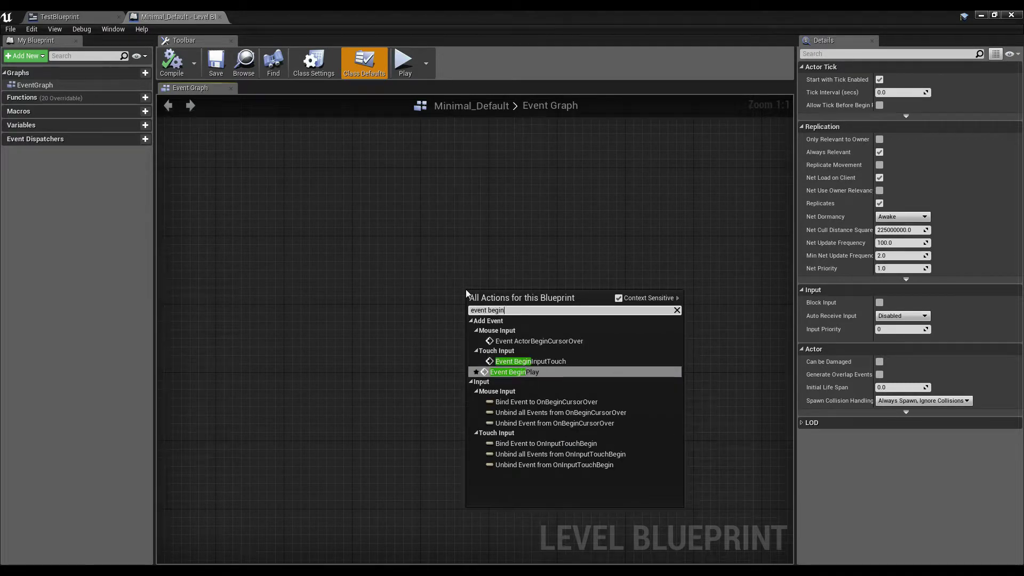
pyautogui.press('Return')
pyautogui.moveTo(576, 276); pyautogui.dragTo(510, 295, button='right')
# - Add a Create Widget node after Event BeginPlay and set its class to Test Blueprint
pyautogui.moveTo(463, 327); pyautogui.dragTo(538, 331)
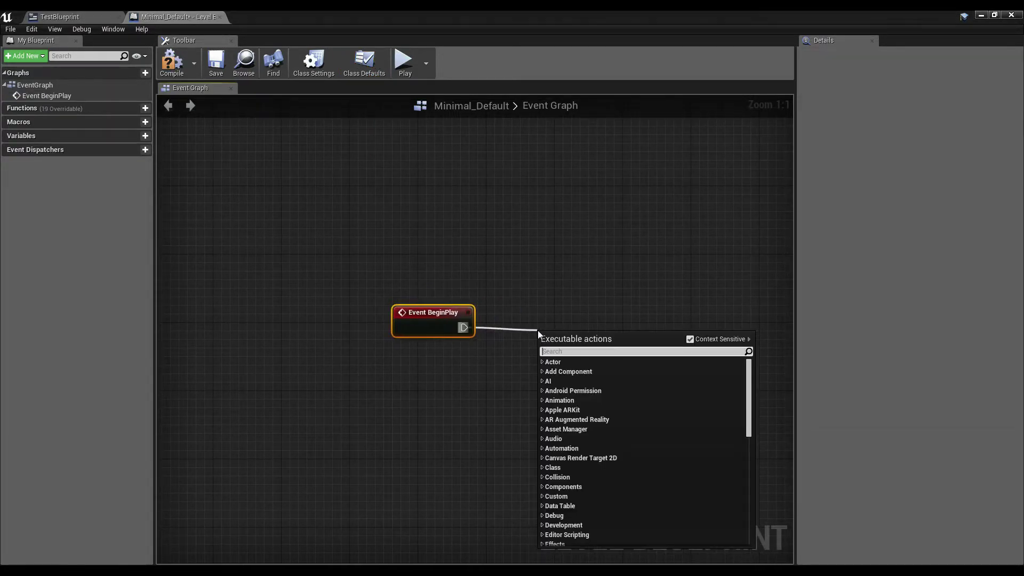
pyautogui.write('create wid')
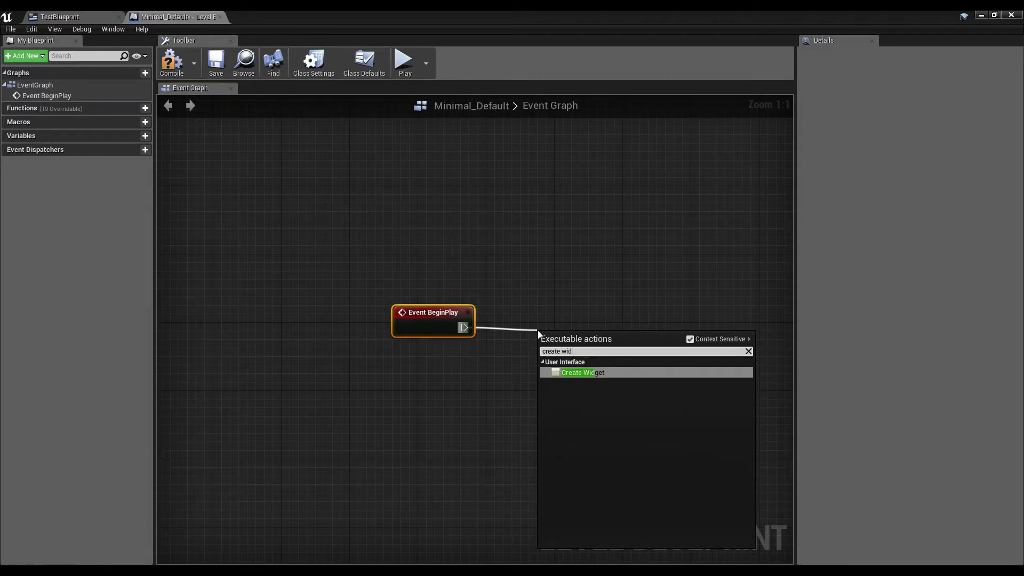
pyautogui.press('Return')
pyautogui.moveTo(548, 334); pyautogui.dragTo(531, 310)
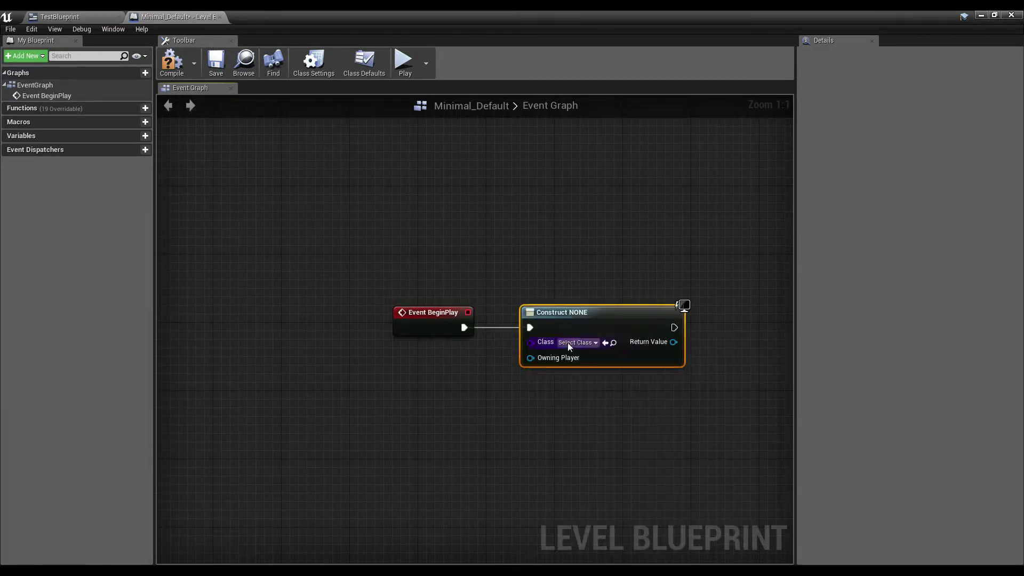
pyautogui.click(577, 343)
pyautogui.click(596, 378)
# - Add an Add to Viewport node from the Create Widget node's return value and compile the level blueprint
pyautogui.moveTo(726, 352); pyautogui.dragTo(542, 333, button='right')
pyautogui.moveTo(477, 322); pyautogui.dragTo(529, 319)
pyautogui.write('addt')
pyautogui.click(574, 391)
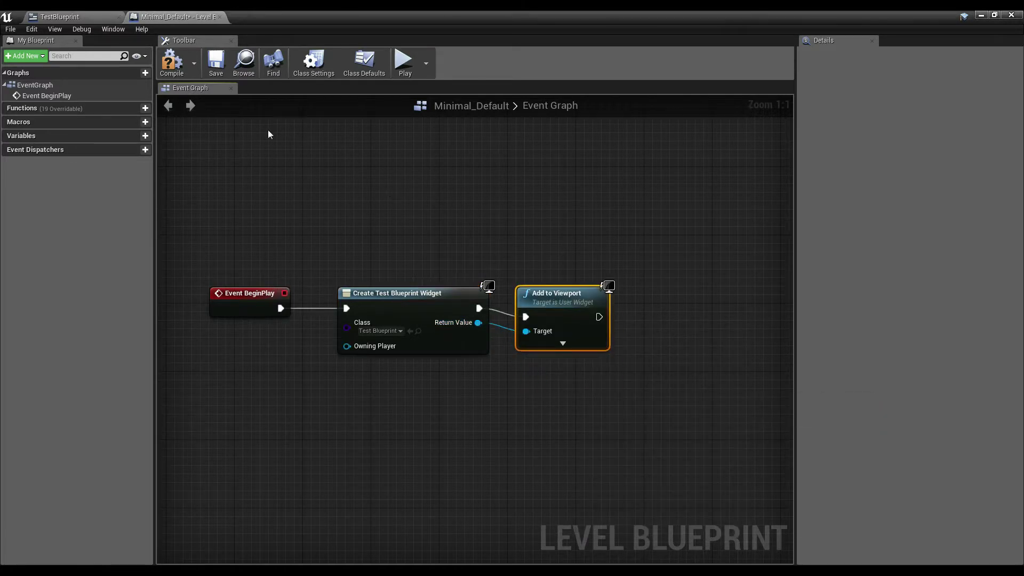
pyautogui.click(216, 62)
# - Review the widget creation nodes in the level blueprint and the Play Animation setup in TestBlueprint
pyautogui.moveTo(649, 196); pyautogui.dragTo(345, 394)
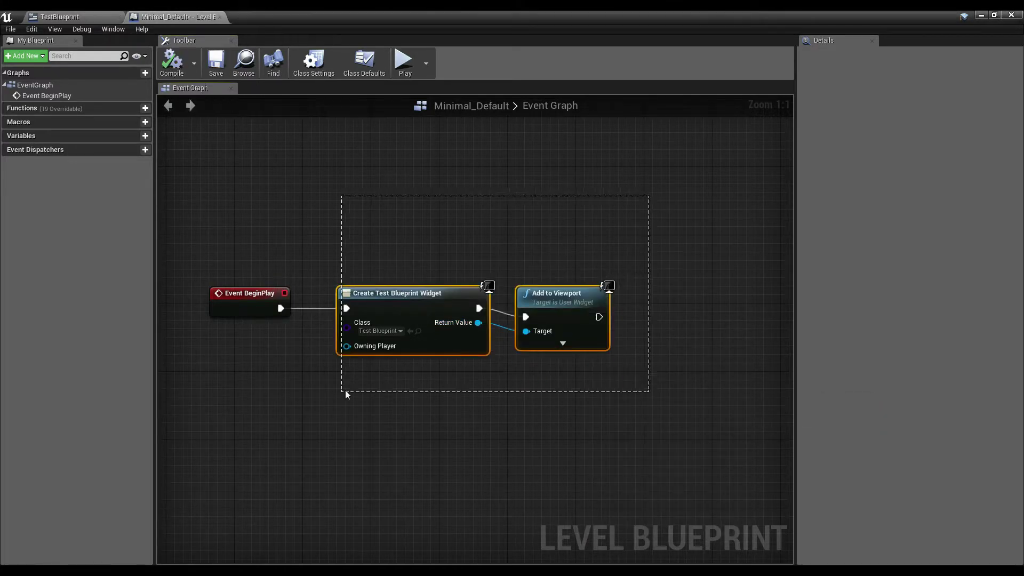
pyautogui.click(524, 394)
pyautogui.click(68, 16)
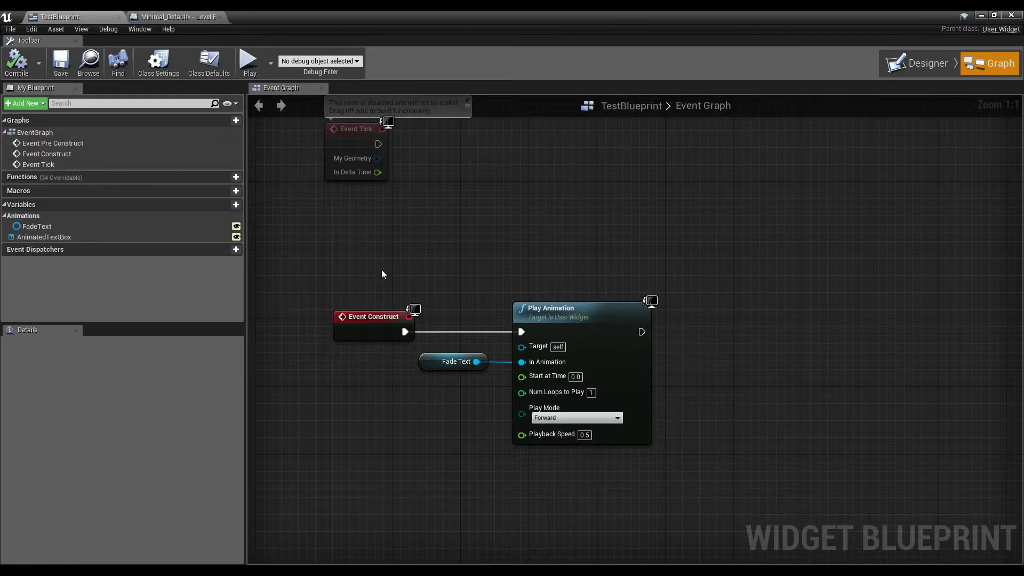
pyautogui.moveTo(572, 301); pyautogui.dragTo(467, 377)
pyautogui.click(607, 223)
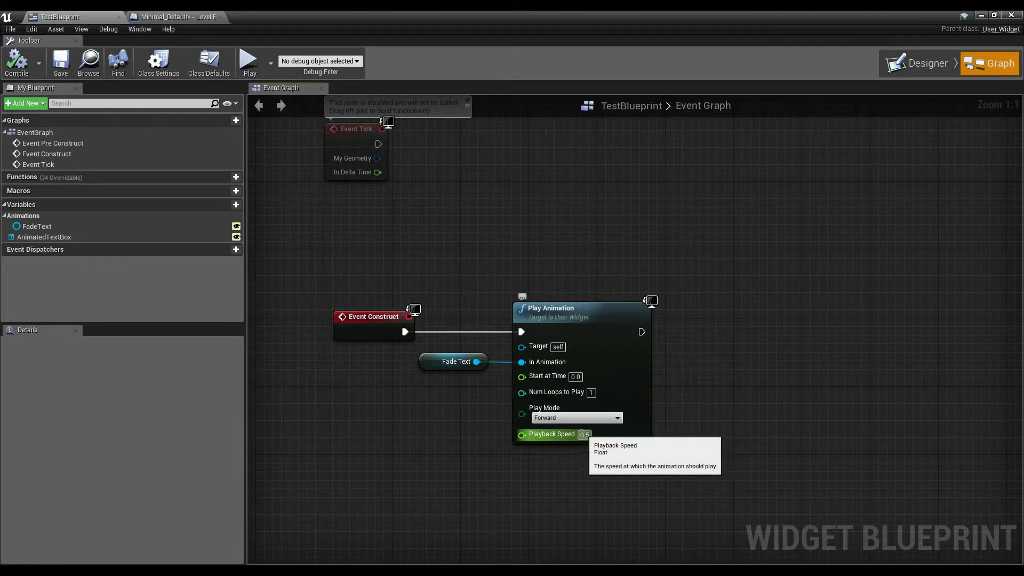
# - Run the level to test the text fade in the viewport, stop it, and return to TestBlueprint
pyautogui.click(985, 15)
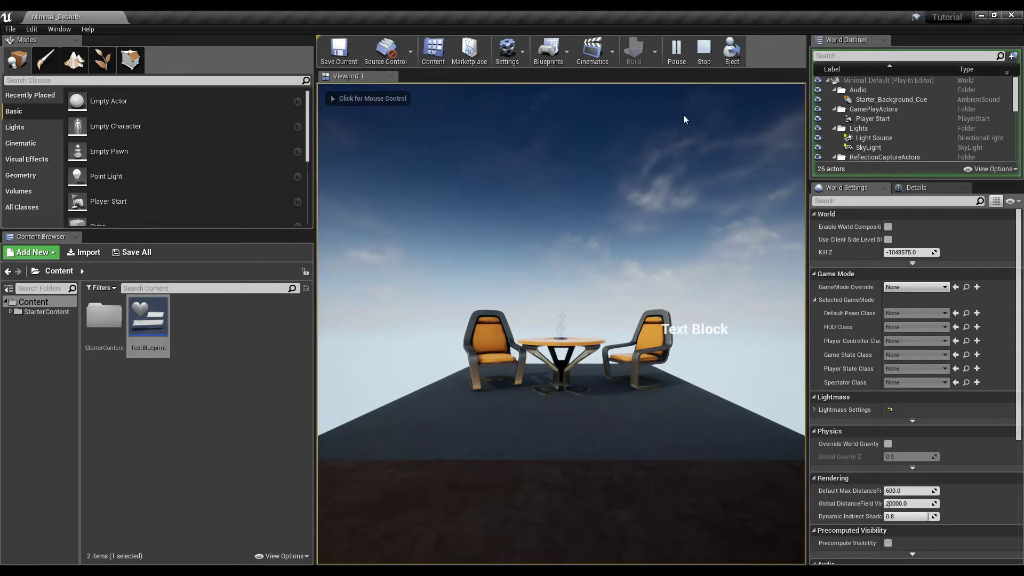
pyautogui.click(704, 51)
pyautogui.hotkey('alt', 'Tab')
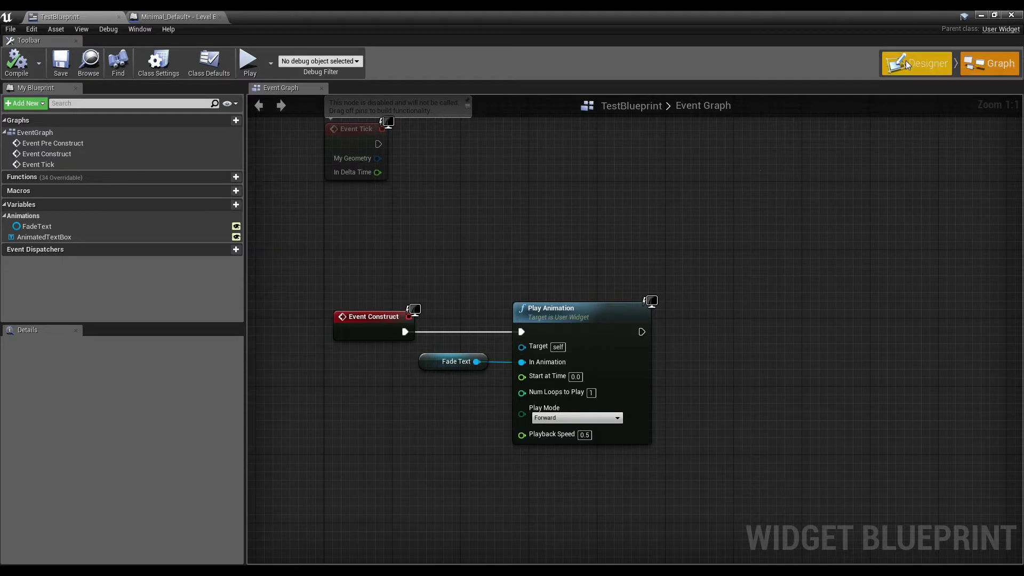
# - Return to the widget layout and add a Transform track to AnimatedTextBox in the FadeText animation
pyautogui.click(906, 59)
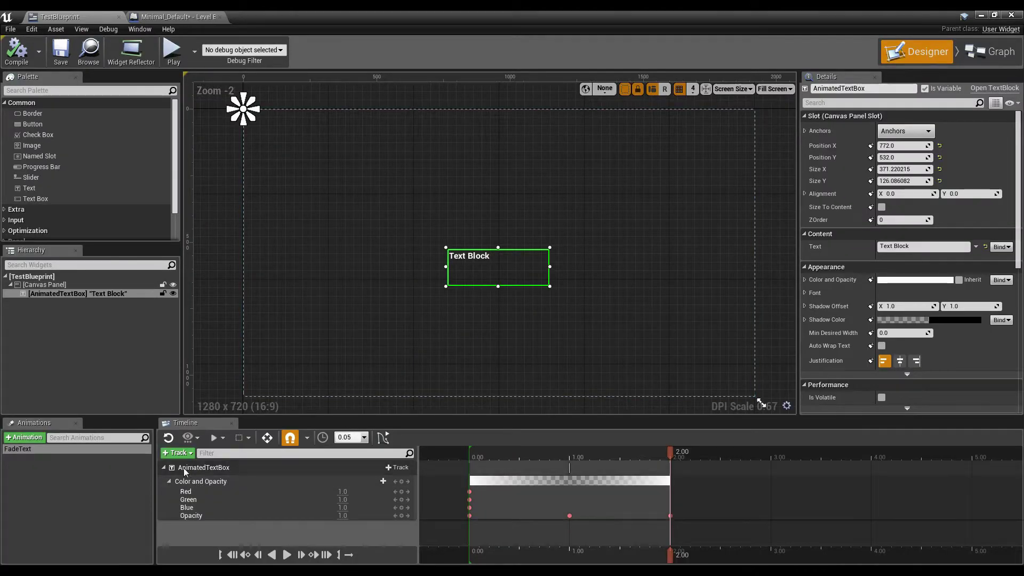
pyautogui.click(398, 468)
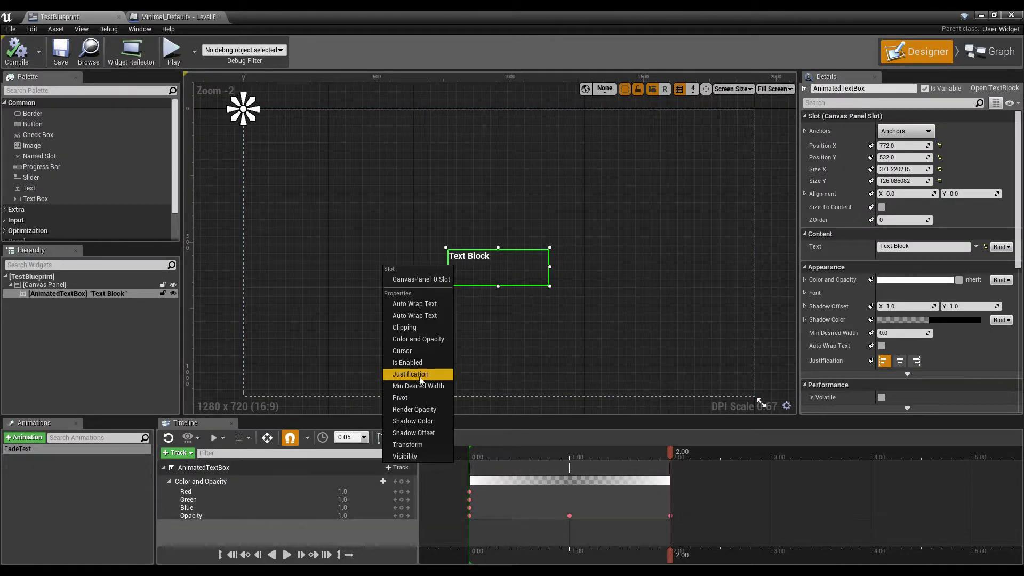
pyautogui.click(428, 447)
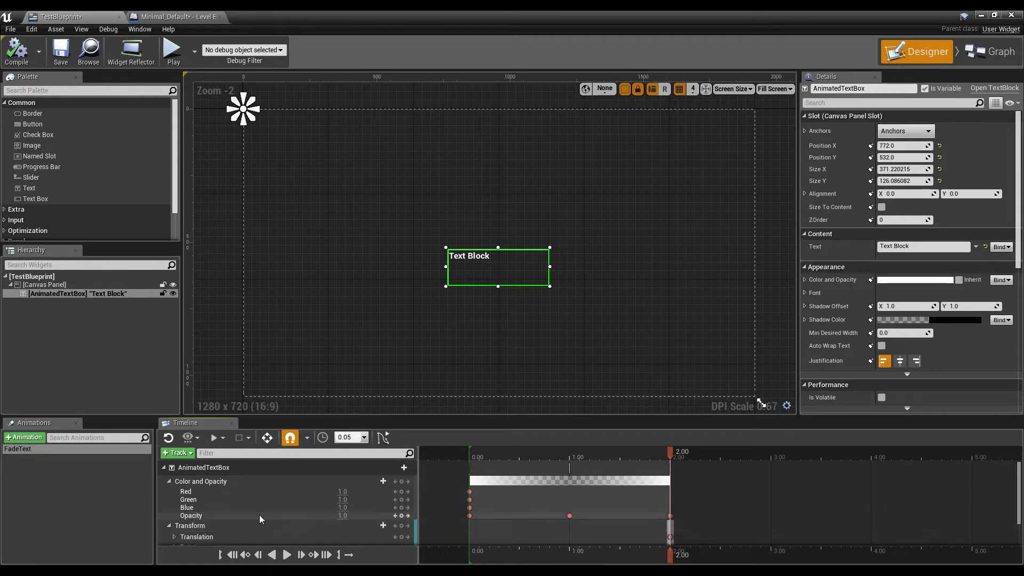
# - Add a Translation keyframe at 0.00 on the Transform track
pyautogui.scroll(-3, 288, 506)
pyautogui.moveTo(670, 453); pyautogui.dragTo(475, 459)
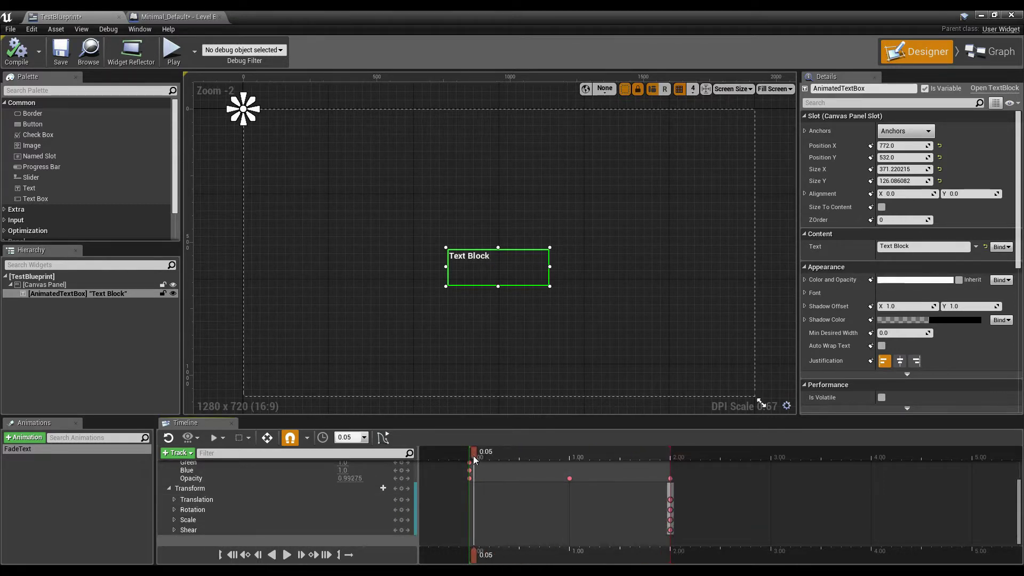
pyautogui.click(403, 500)
# - Set the Transform track's X translation to 200 at 2.00 on the timeline
pyautogui.moveTo(469, 453); pyautogui.dragTo(670, 456)
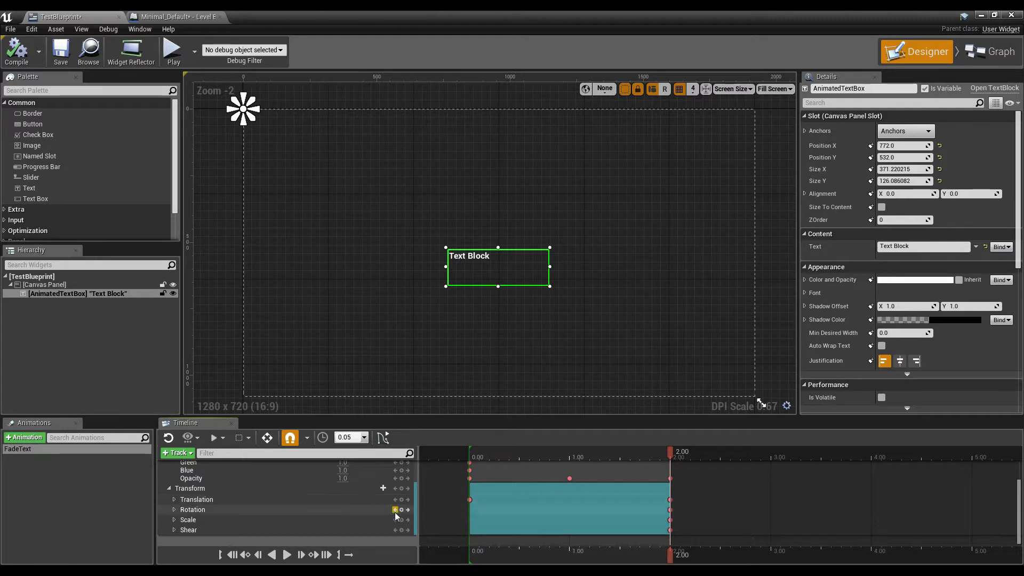
pyautogui.scroll(1, 589, 492)
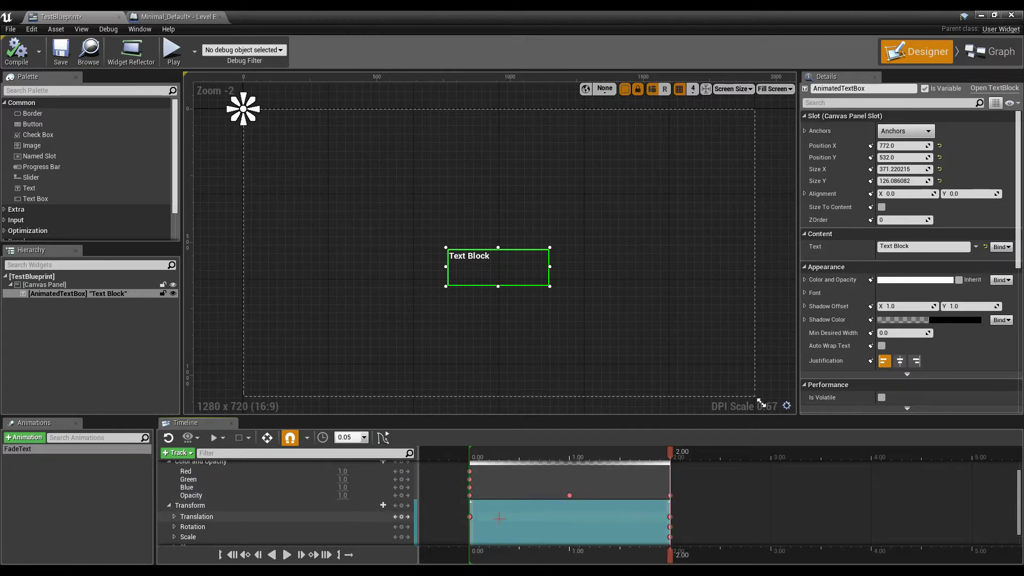
pyautogui.click(670, 517)
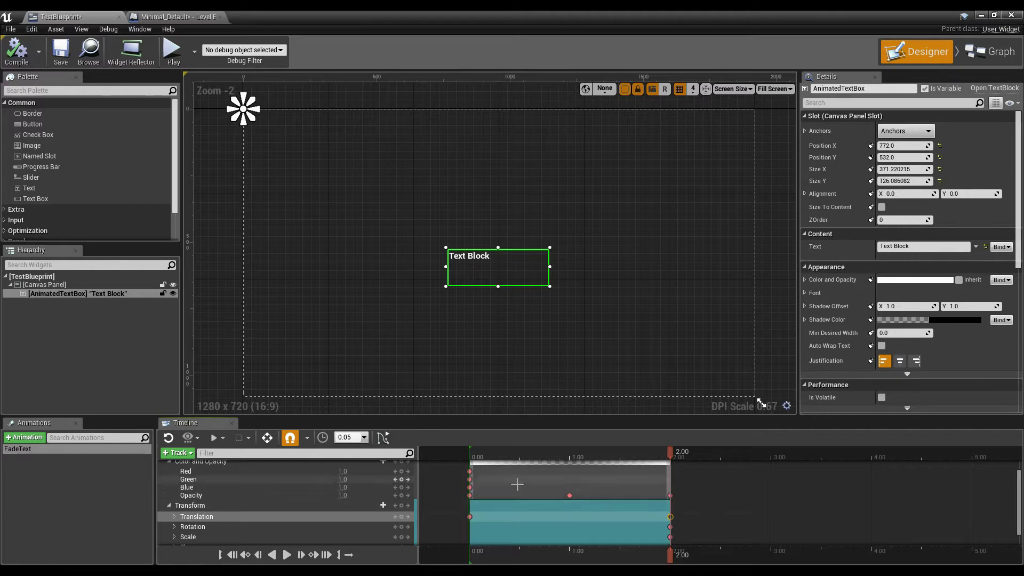
pyautogui.scroll(-1, 316, 523)
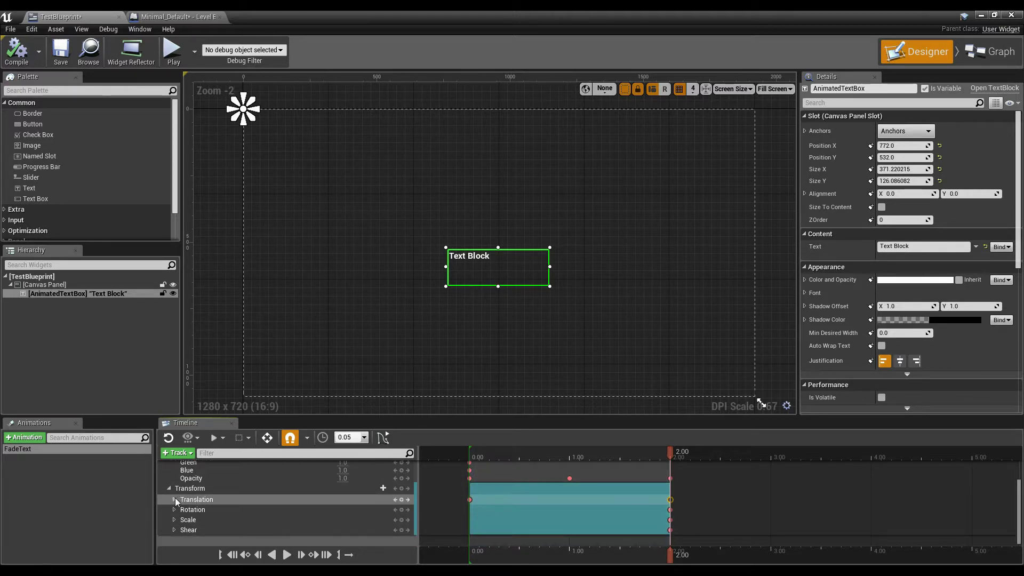
pyautogui.click(174, 498)
pyautogui.scroll(-1, 269, 504)
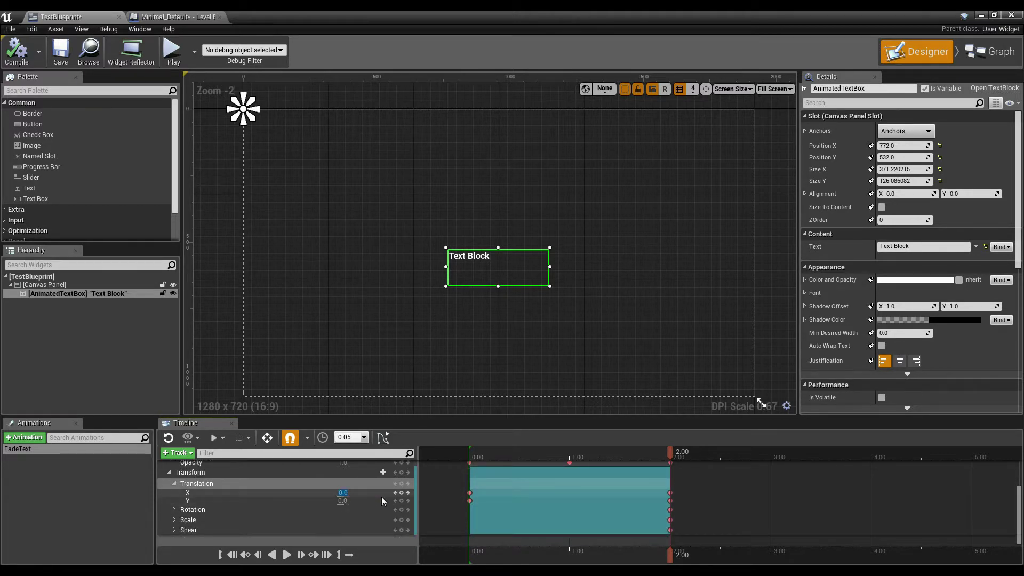
pyautogui.write('200')
pyautogui.press('Return')
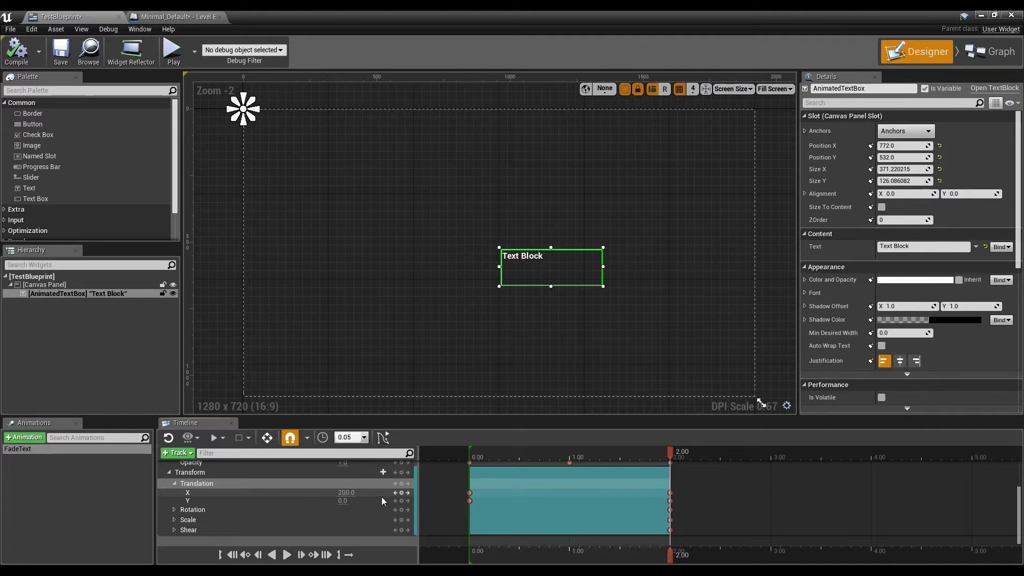
# - Play the animation to preview the text's movement and fade, and collapse the Transform track
pyautogui.click(287, 555)
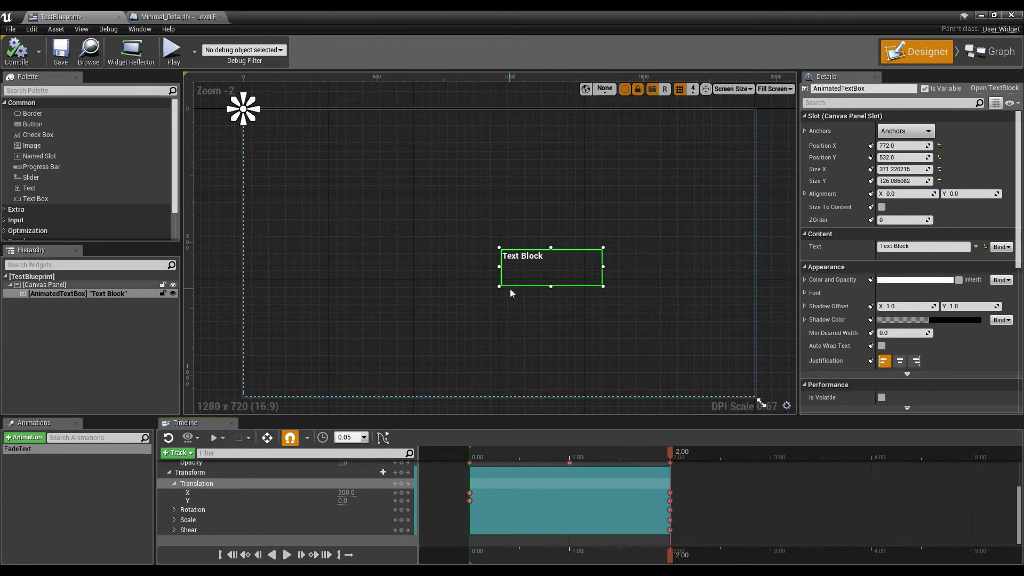
pyautogui.click(169, 472)
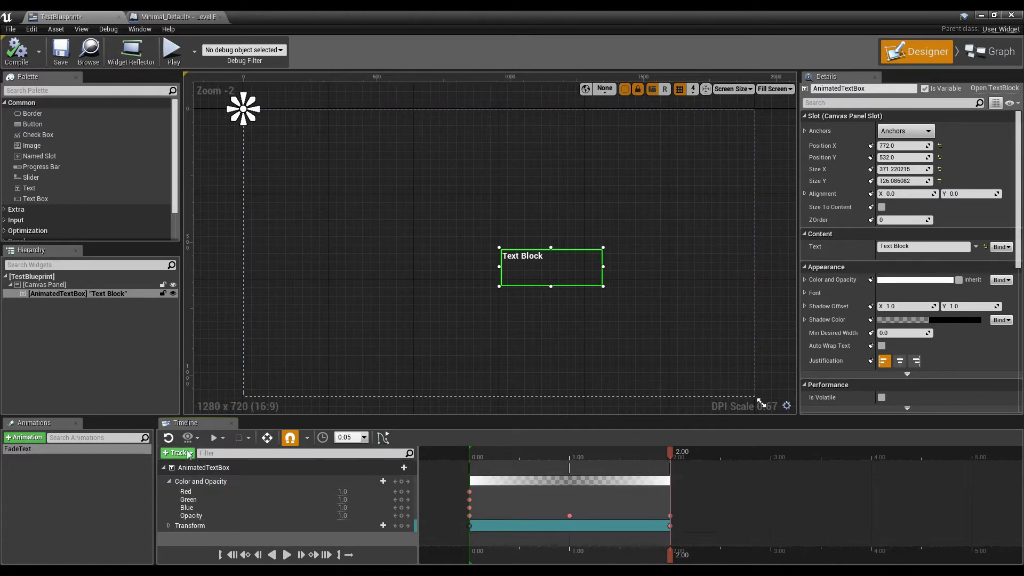
# - Delete the Transform track from the FadeText animation
pyautogui.click(188, 451)
pyautogui.click(30, 484)
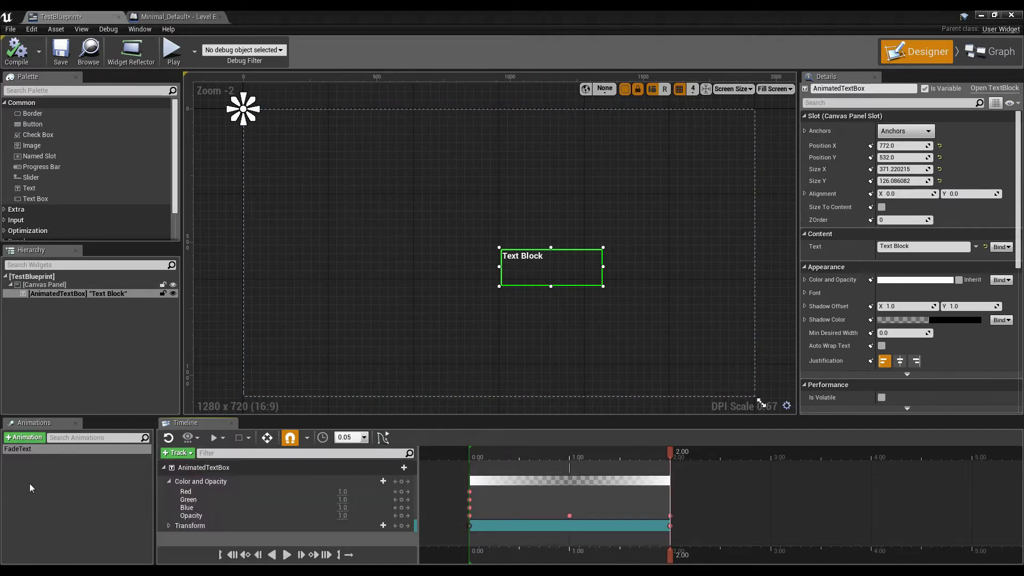
pyautogui.click(34, 449)
pyautogui.click(120, 485)
pyautogui.click(42, 451)
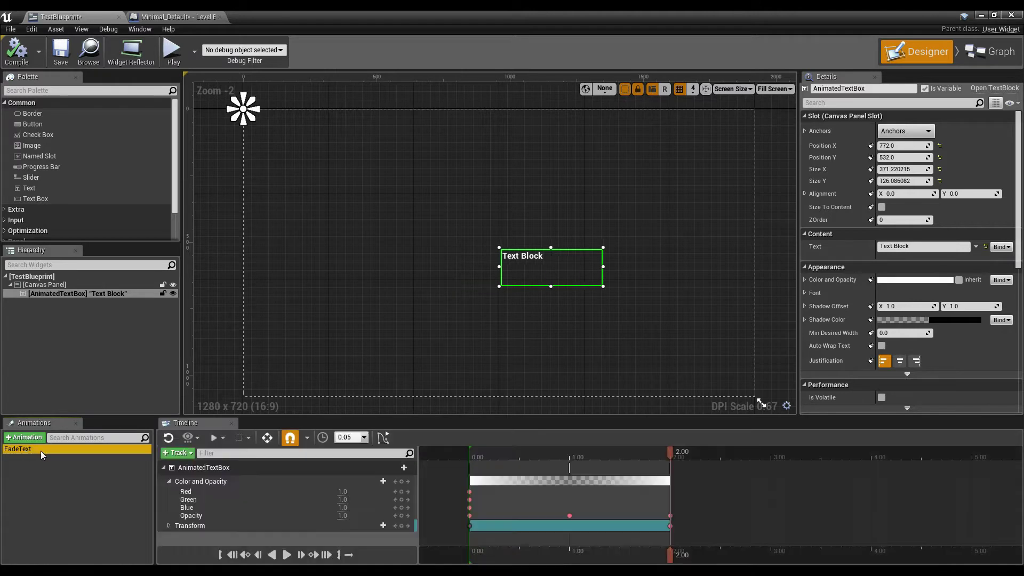
pyautogui.click(313, 528)
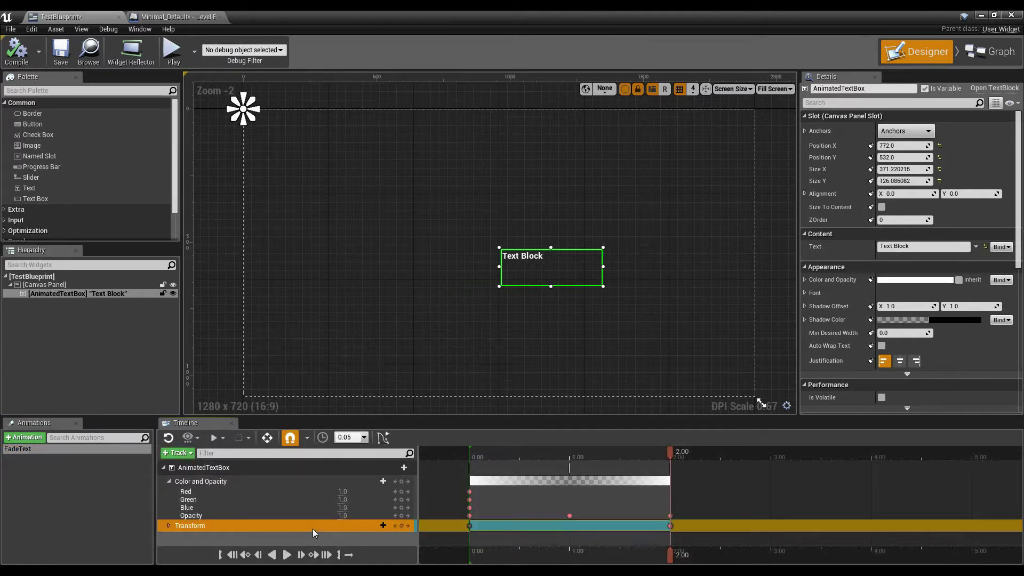
pyautogui.press('Delete')
# - Create a second widget animation named MoveText and compare its timeline with that of FadeText
pyautogui.click(81, 480)
pyautogui.click(31, 440)
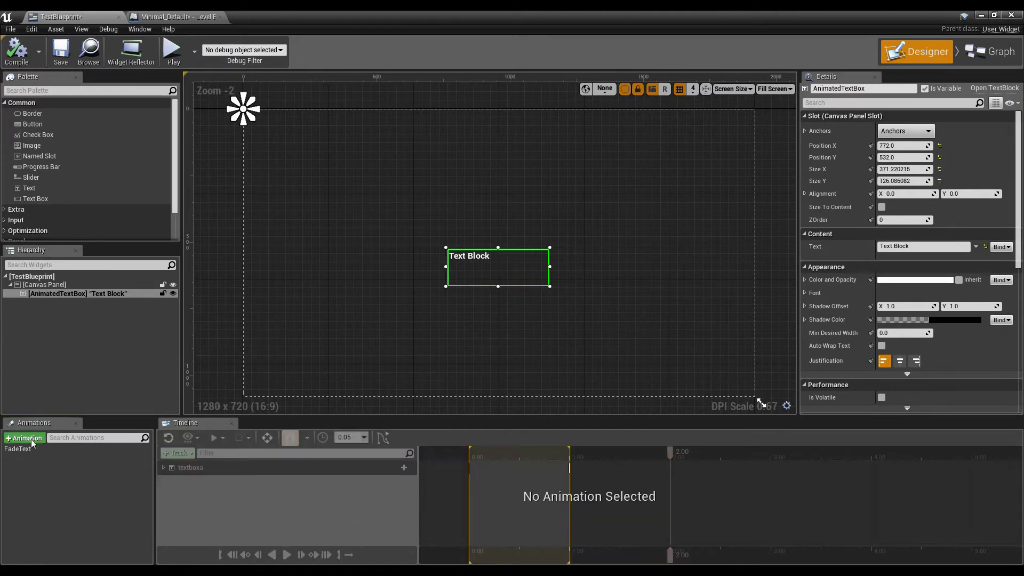
pyautogui.write('M')
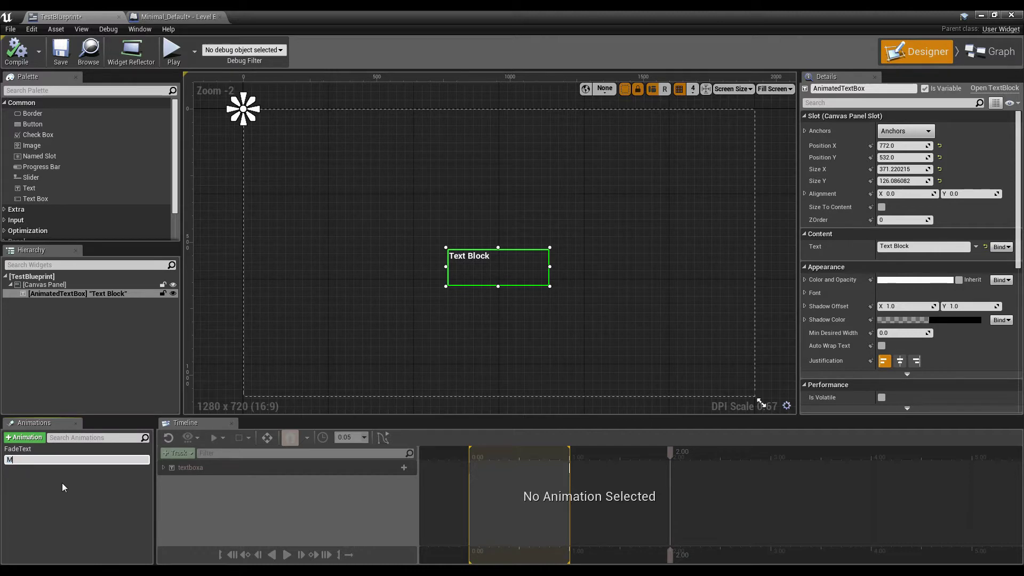
pyautogui.write('oveText')
pyautogui.press('Return')
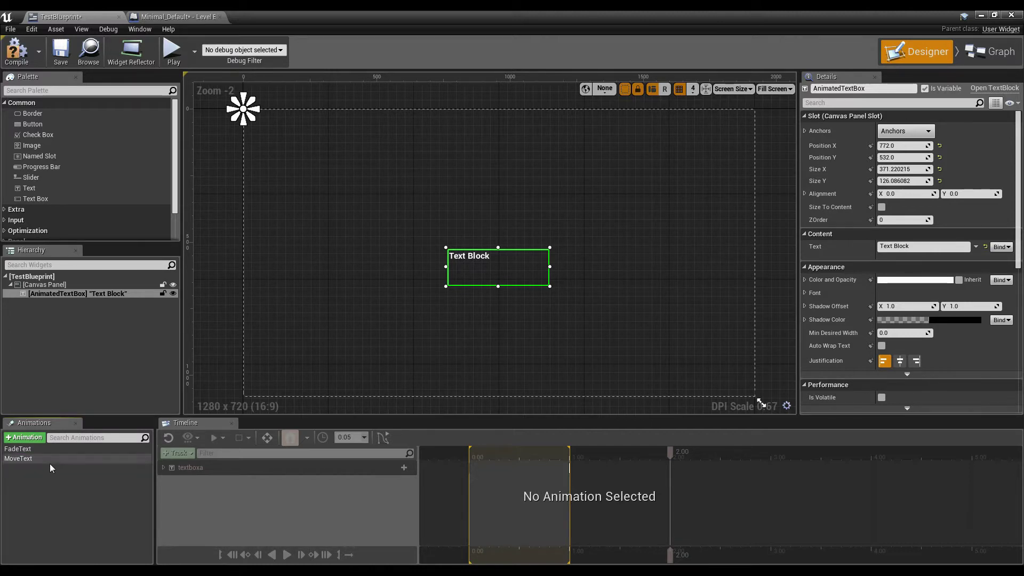
pyautogui.click(49, 461)
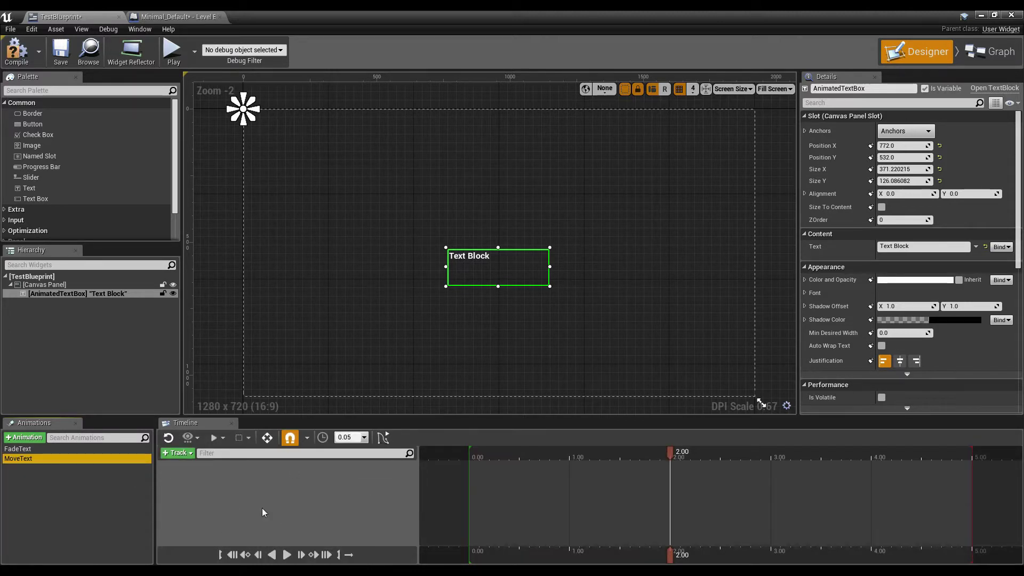
pyautogui.click(78, 450)
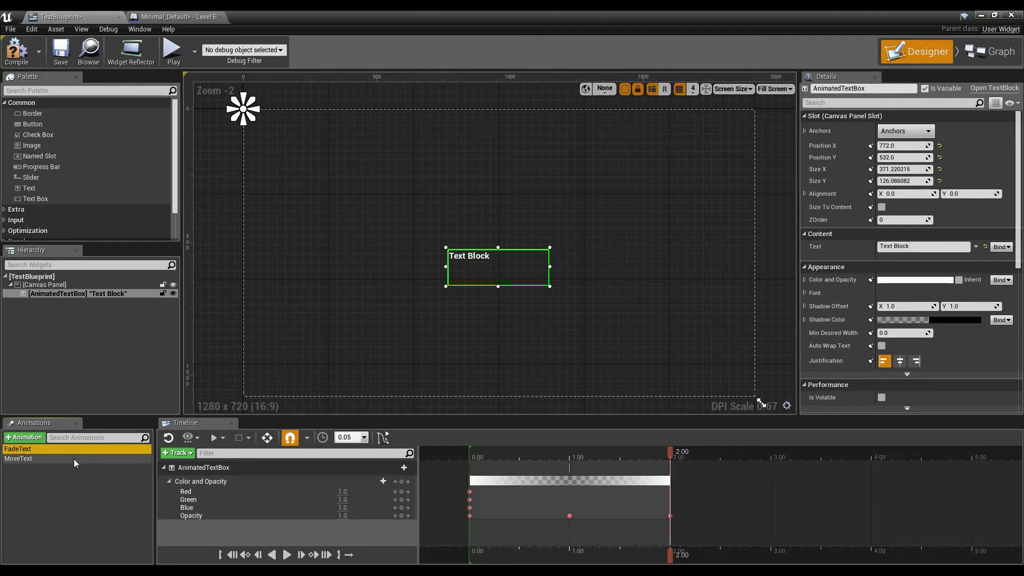
pyautogui.click(111, 460)
# - Go to the widget's event graph and place a MoveText variable getter below the Fade Text node
pyautogui.click(990, 52)
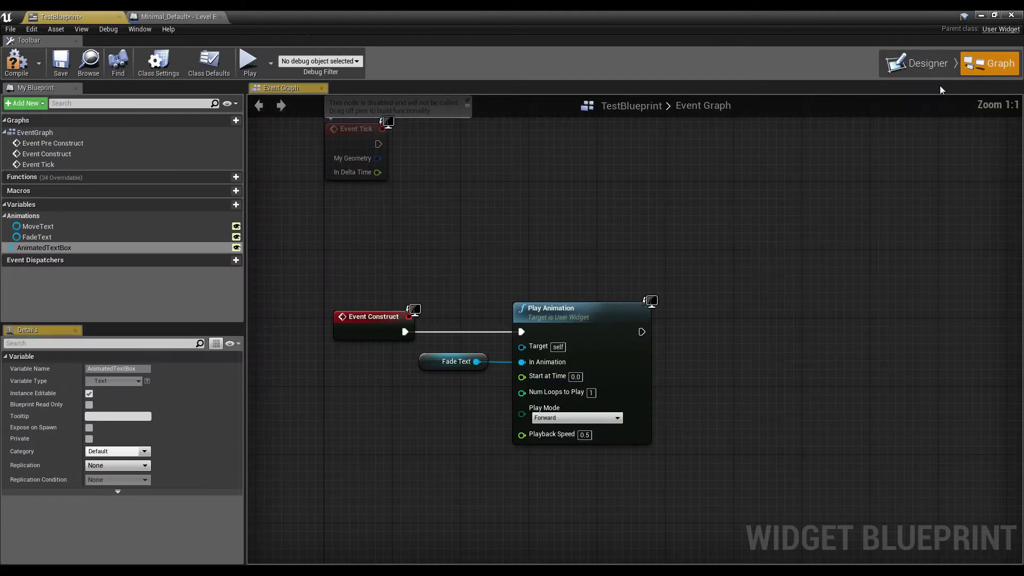
pyautogui.moveTo(73, 227); pyautogui.dragTo(428, 404)
pyautogui.click(436, 390)
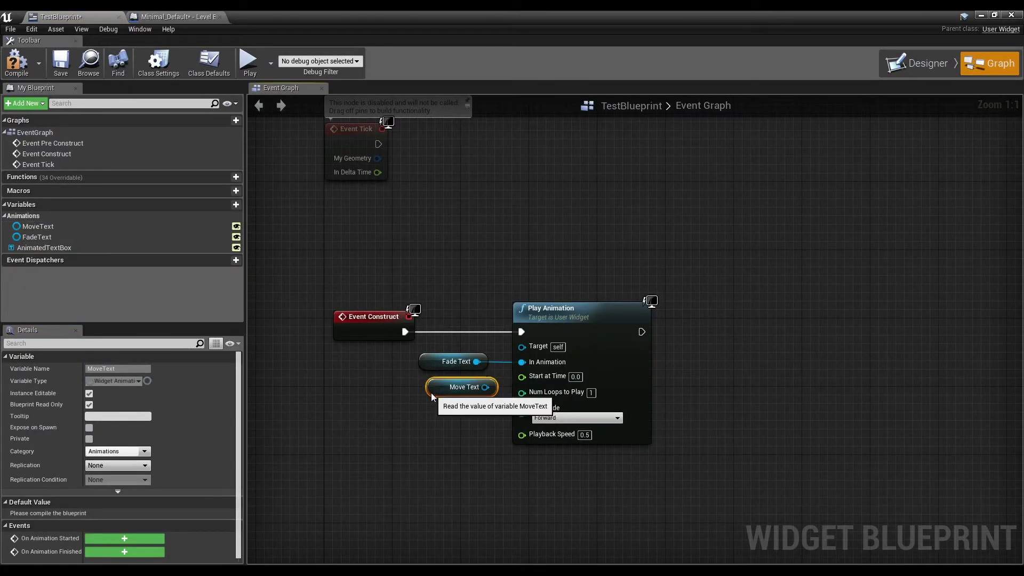
pyautogui.click(472, 276)
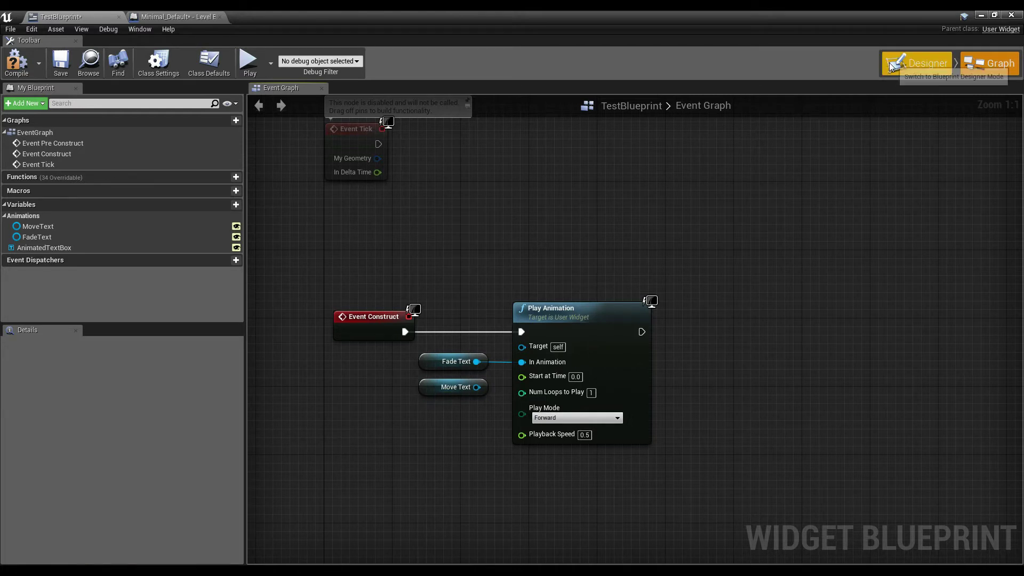
# - Return to the widget layout and show the FadeText animation's Opacity curve in the curve editor
pyautogui.click(917, 63)
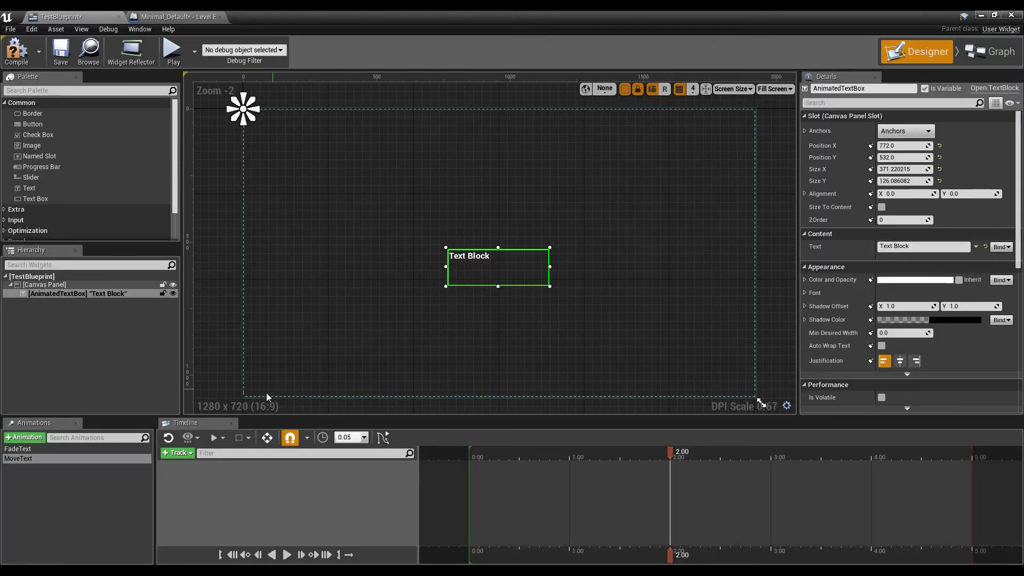
pyautogui.scroll(-1, 298, 378)
pyautogui.moveTo(423, 363); pyautogui.dragTo(409, 334, button='right')
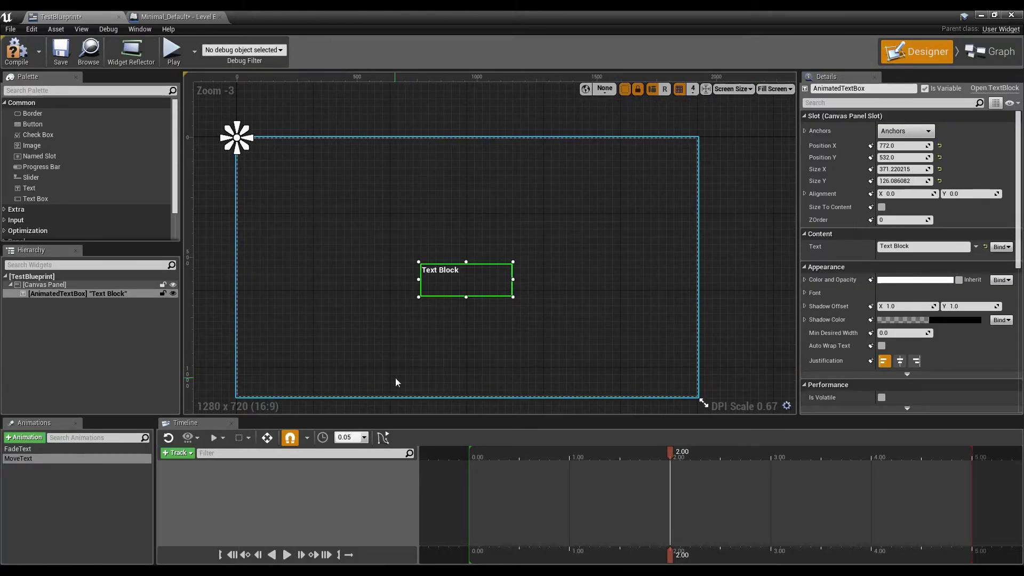
pyautogui.moveTo(395, 378); pyautogui.dragTo(406, 362, button='right')
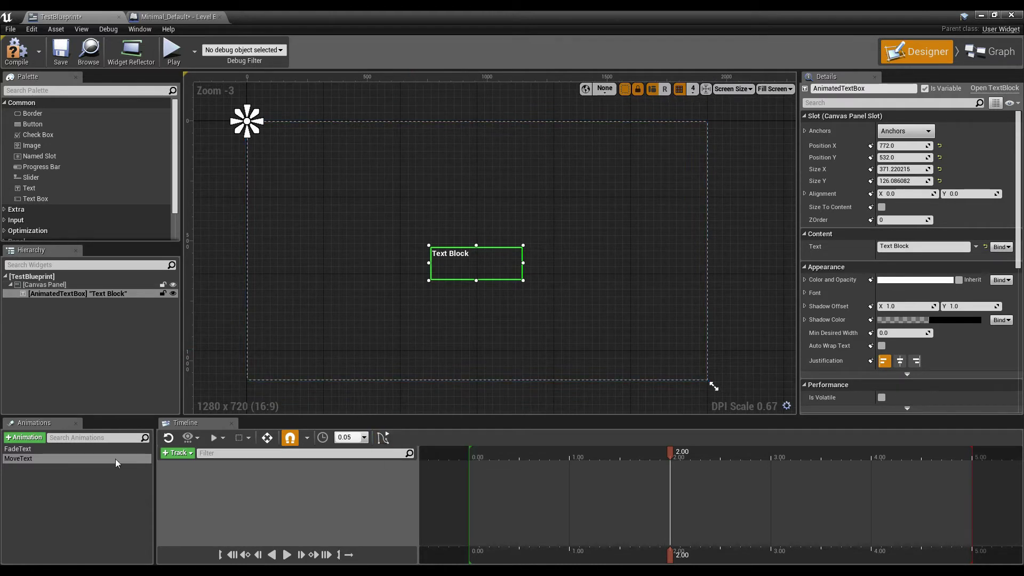
pyautogui.click(18, 448)
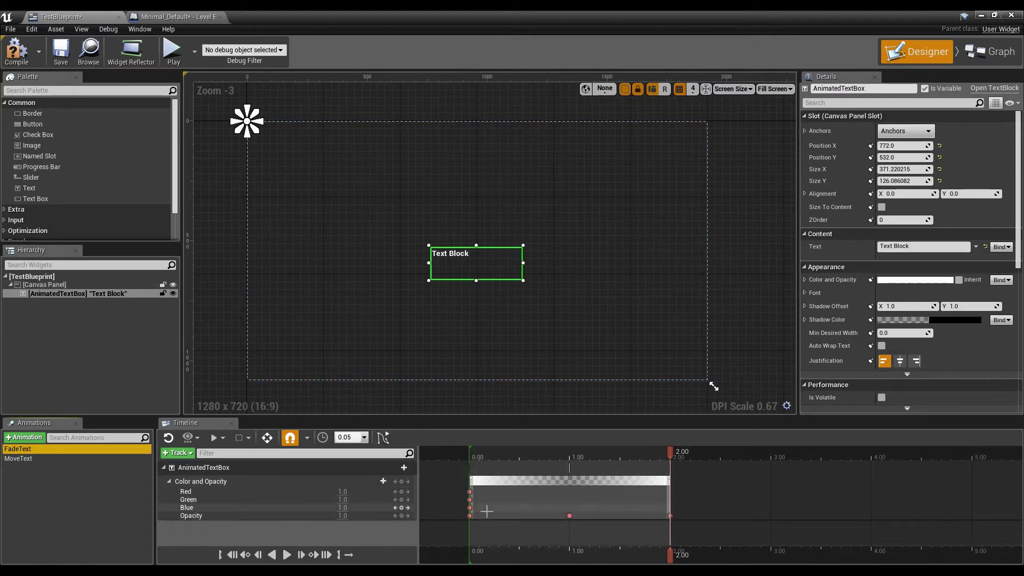
pyautogui.click(383, 437)
pyautogui.scroll(-20, 531, 506)
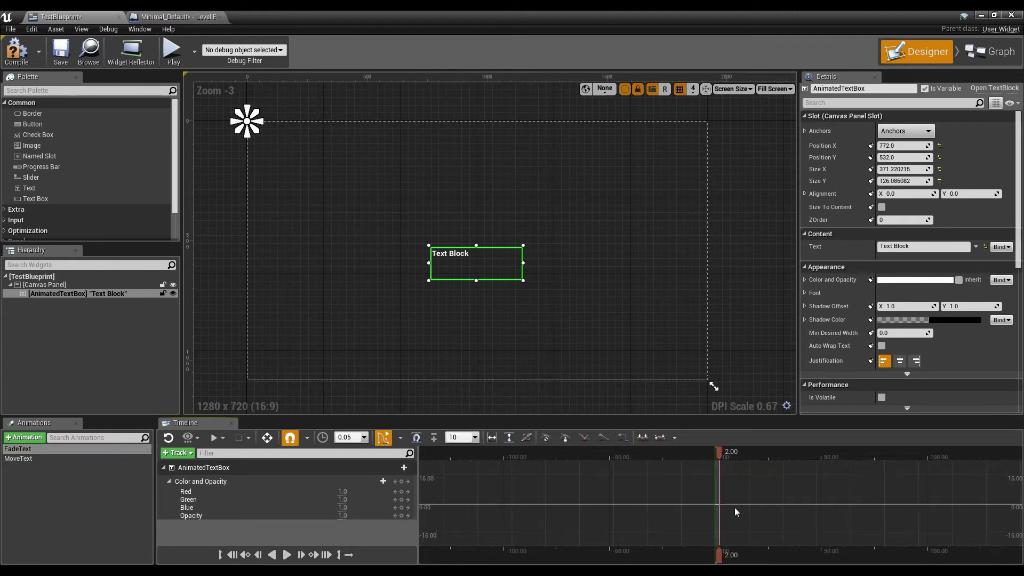
pyautogui.click(520, 437)
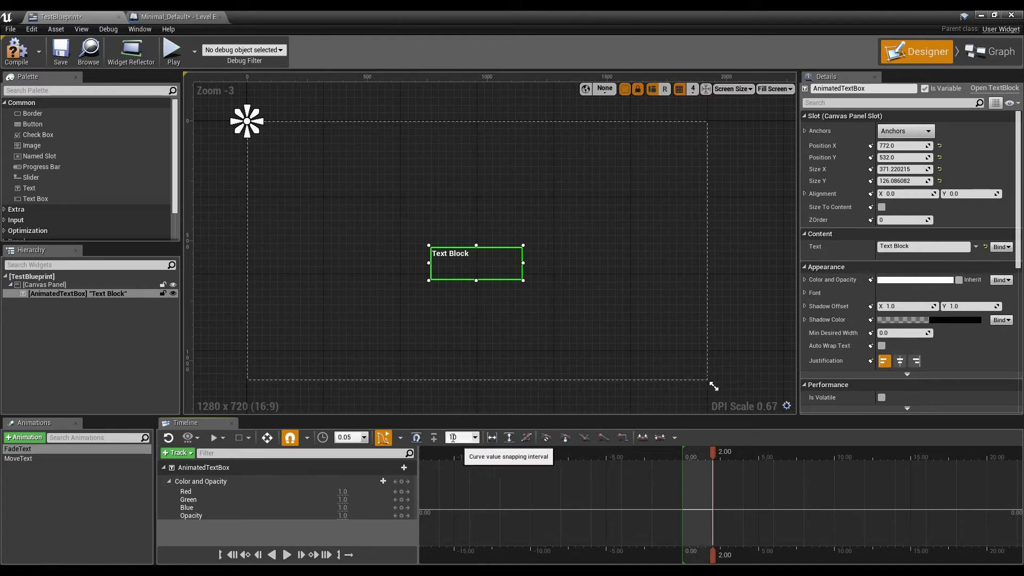
pyautogui.scroll(-2, 736, 496)
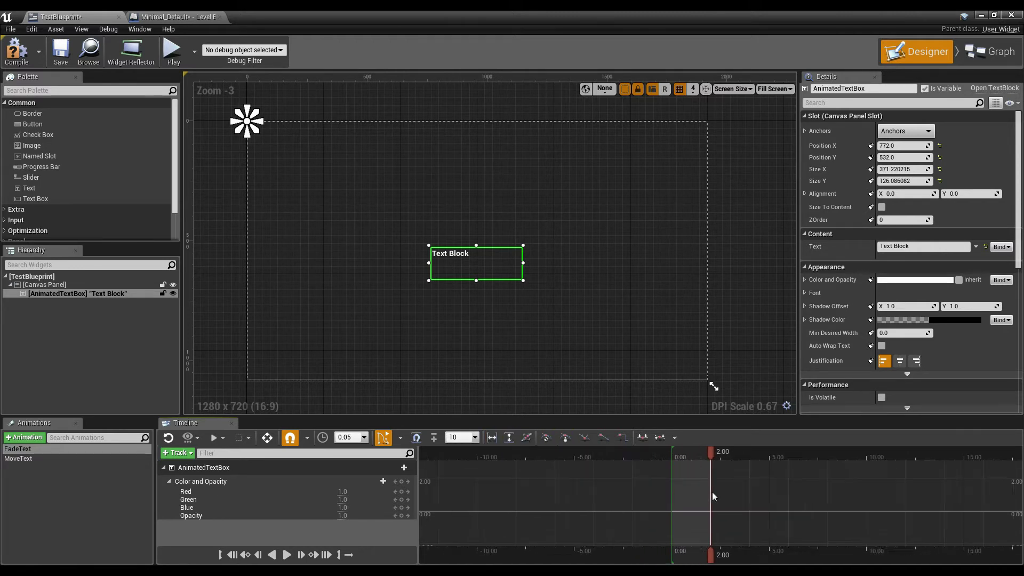
pyautogui.click(232, 489)
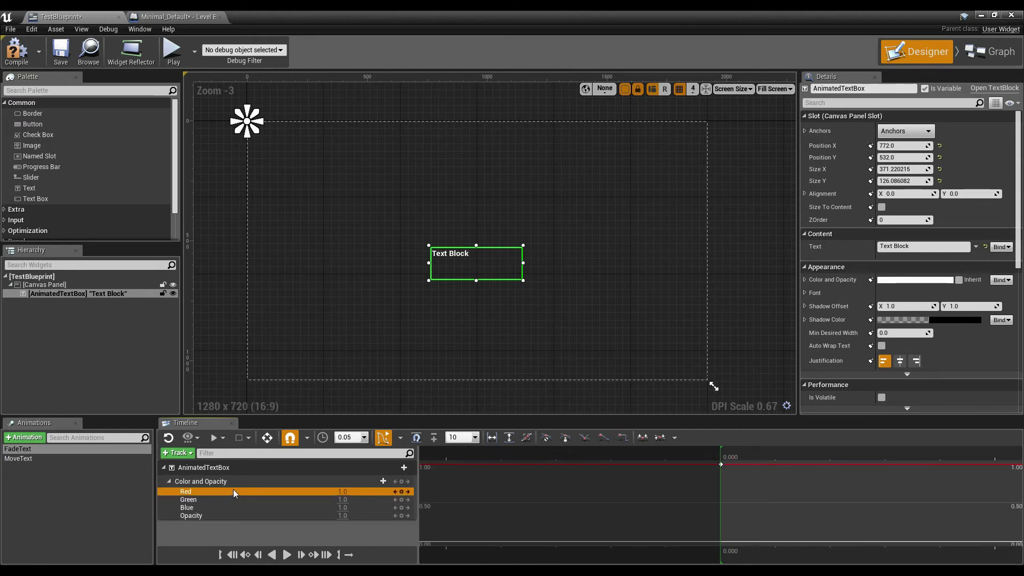
pyautogui.click(249, 515)
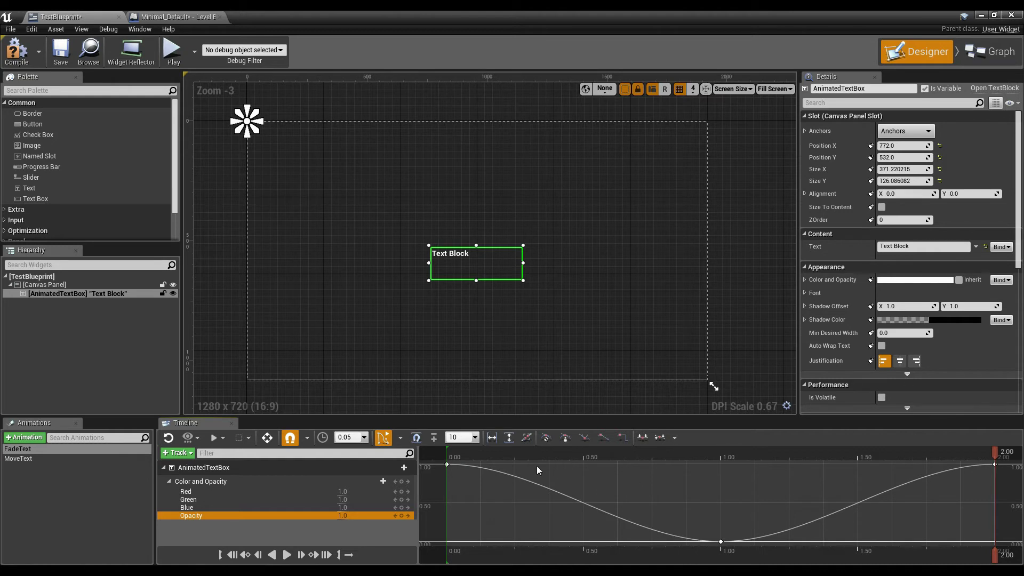
# - Set the Opacity curve keys at 1.00 and 0.00 to Linear interpolation, keeping the key at 2.00 on Auto
pyautogui.rightClick(721, 542)
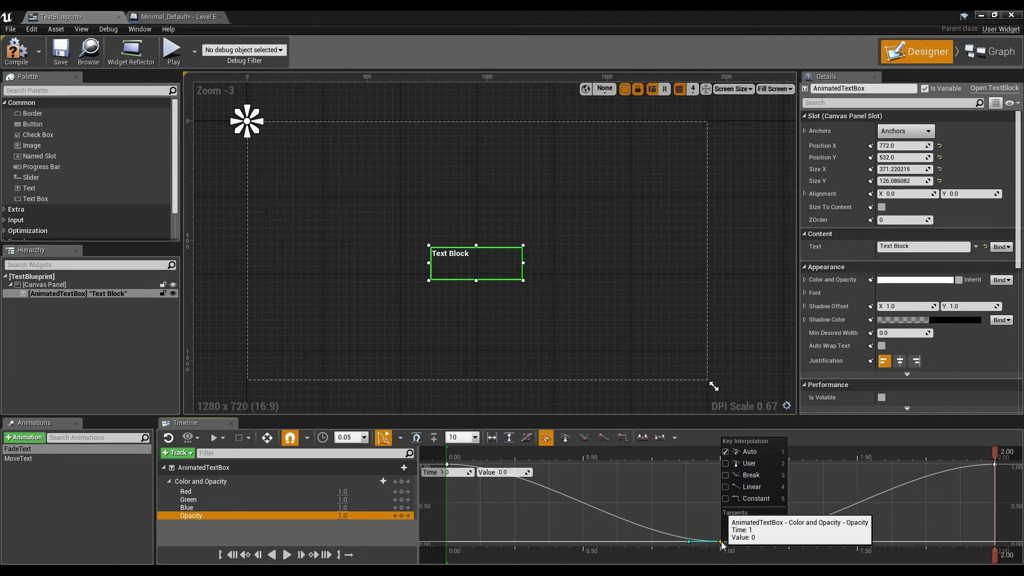
pyautogui.click(759, 487)
pyautogui.rightClick(446, 464)
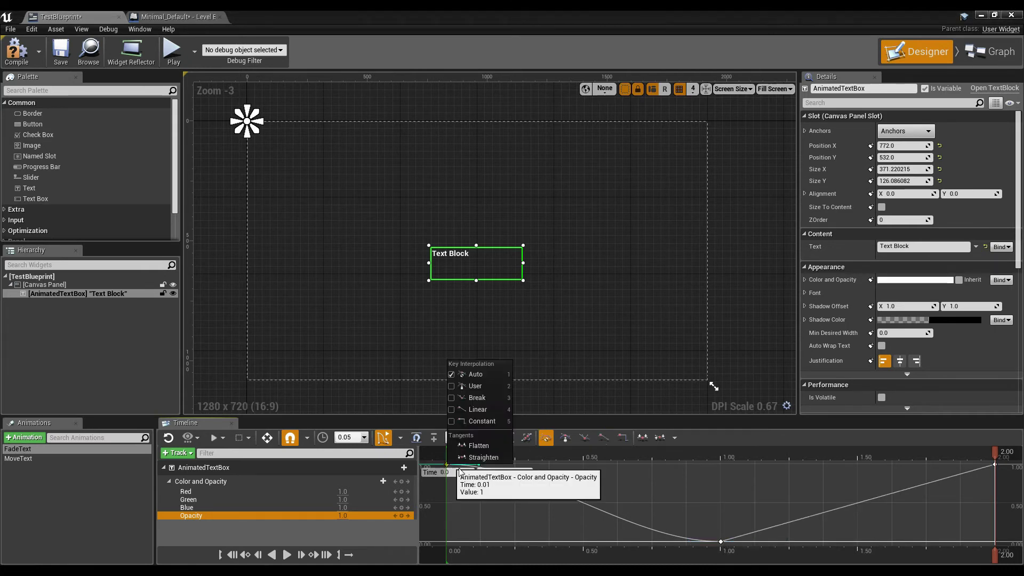
pyautogui.click(486, 411)
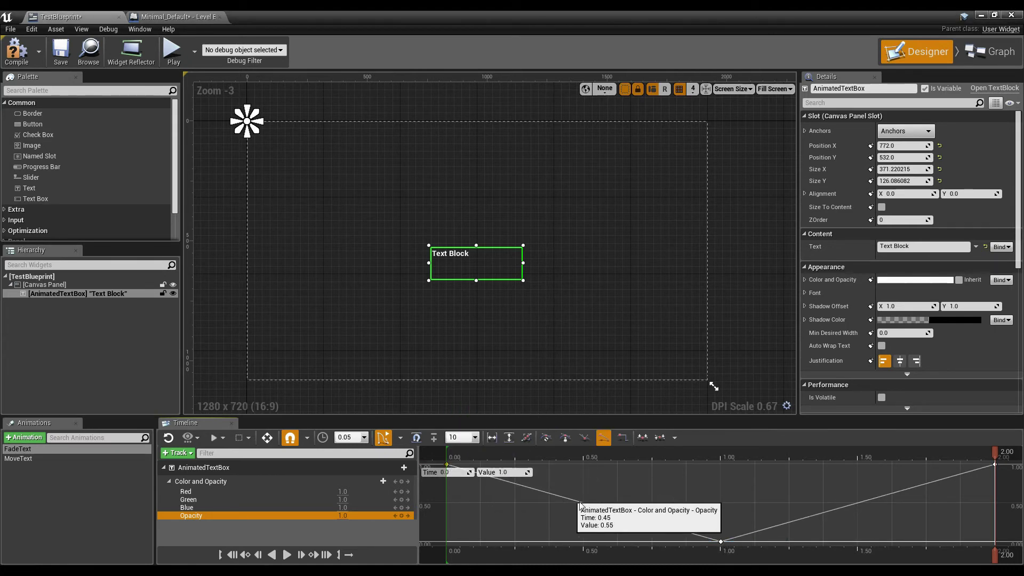
pyautogui.rightClick(995, 465)
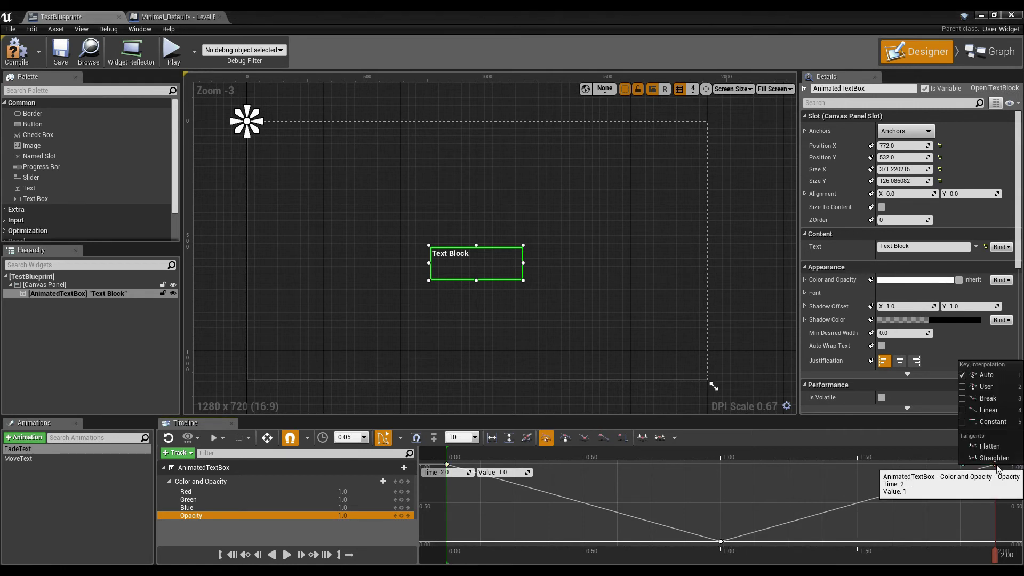
pyautogui.click(997, 379)
pyautogui.click(720, 542)
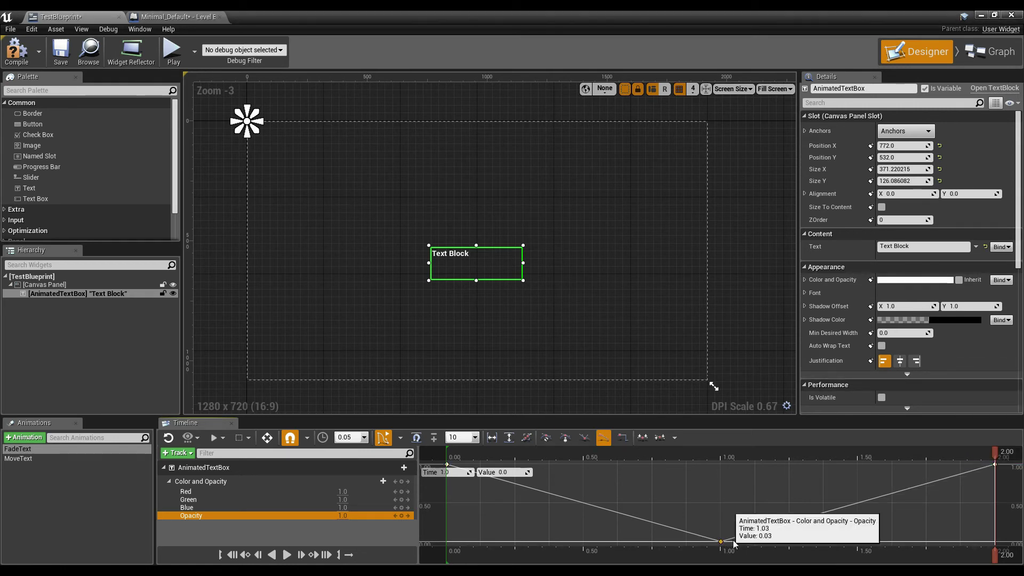
# - Reshape the Opacity curve between 1.00 and 2.00 by bending the end key's tangent and steepening the middle key's outgoing tangent upward
pyautogui.click(995, 465)
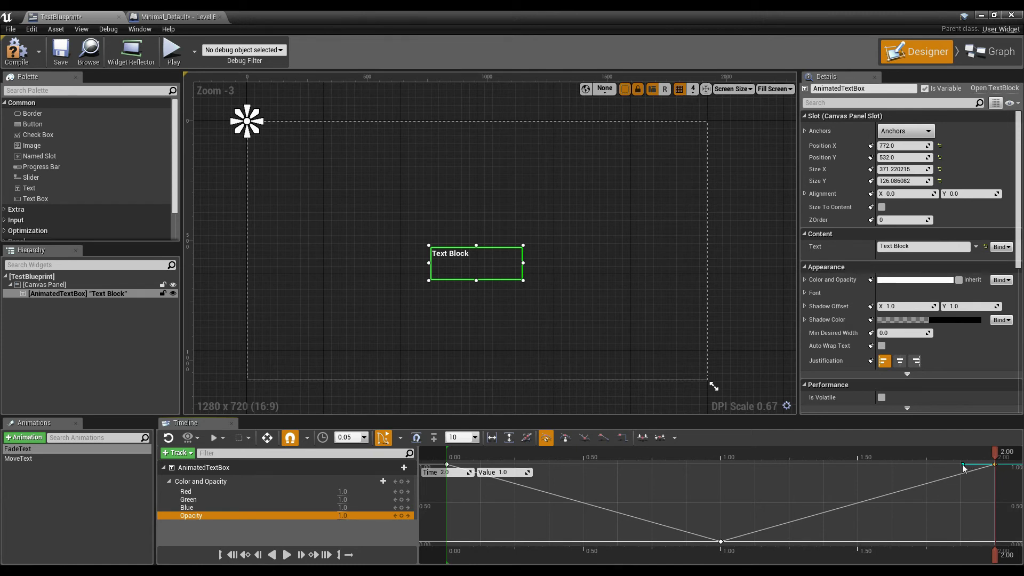
pyautogui.moveTo(963, 465); pyautogui.dragTo(968, 479)
pyautogui.rightClick(720, 542)
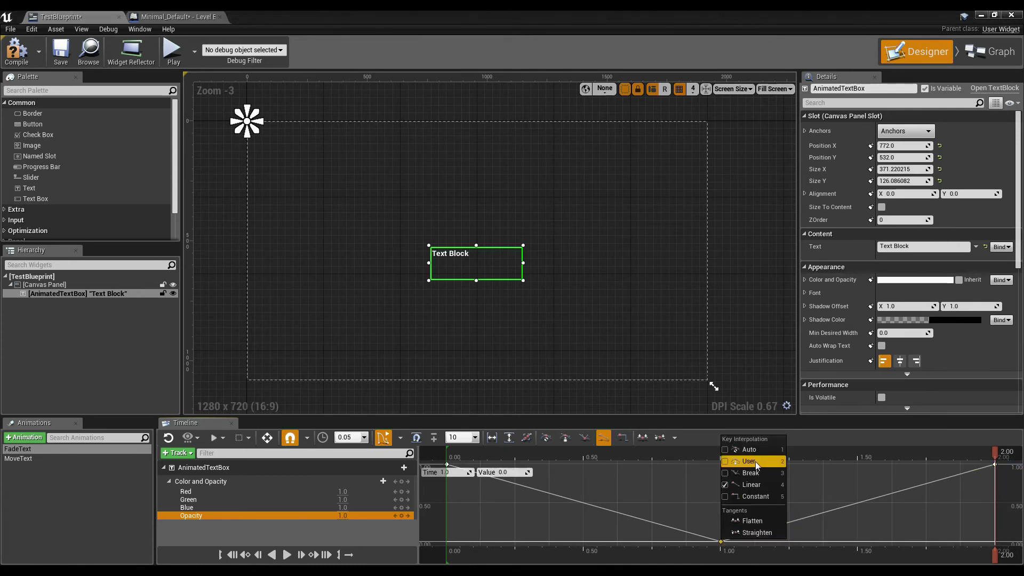
pyautogui.click(738, 451)
pyautogui.moveTo(752, 542); pyautogui.dragTo(740, 522)
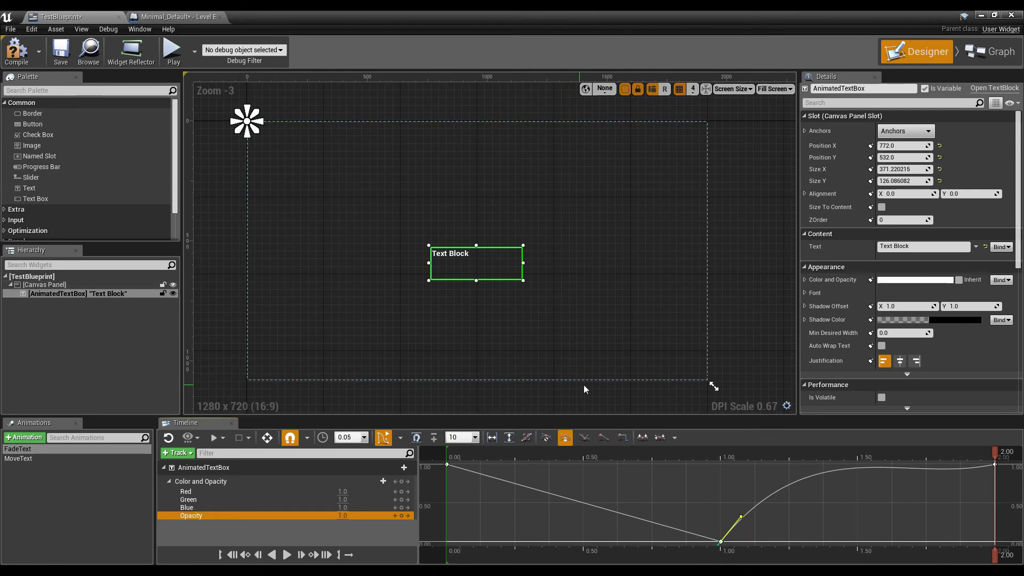
# - Play the FadeText animation to preview the reshaped fade, and switch from the curve editor back to the track timeline
pyautogui.click(287, 555)
pyautogui.click(387, 442)
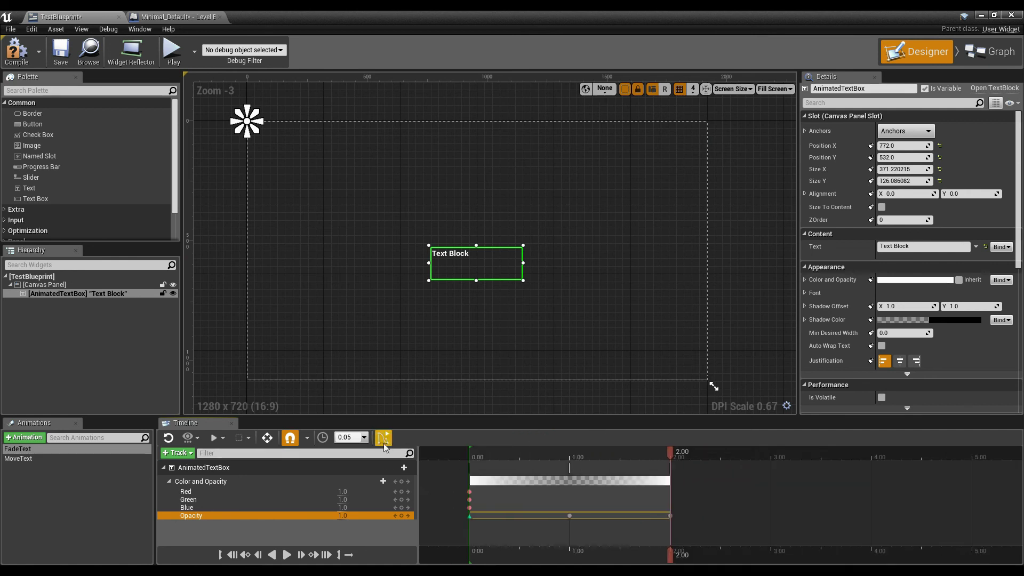
pyautogui.click(386, 441)
pyautogui.click(386, 441)
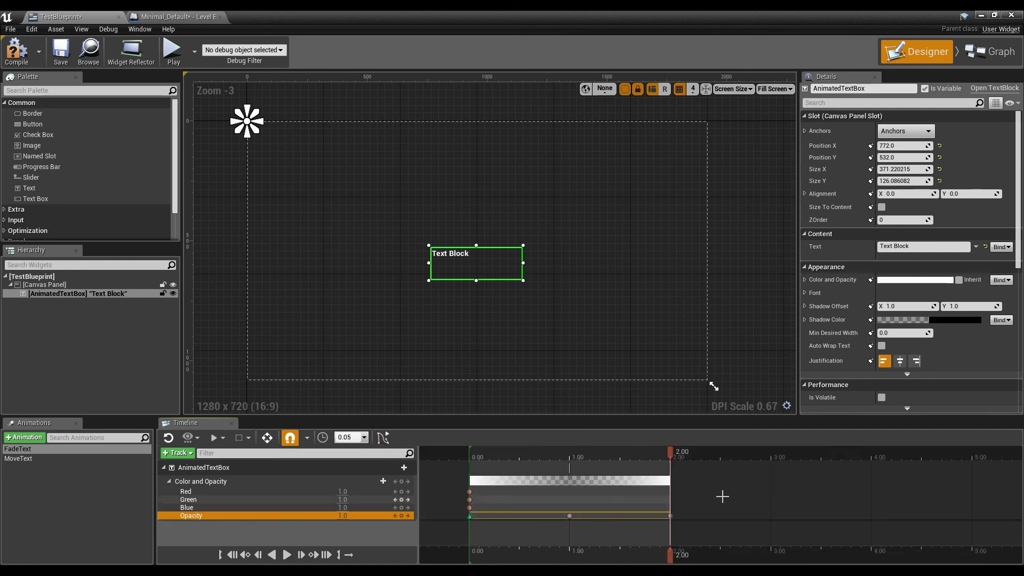
pyautogui.moveTo(274, 168); pyautogui.dragTo(315, 190, button='right')
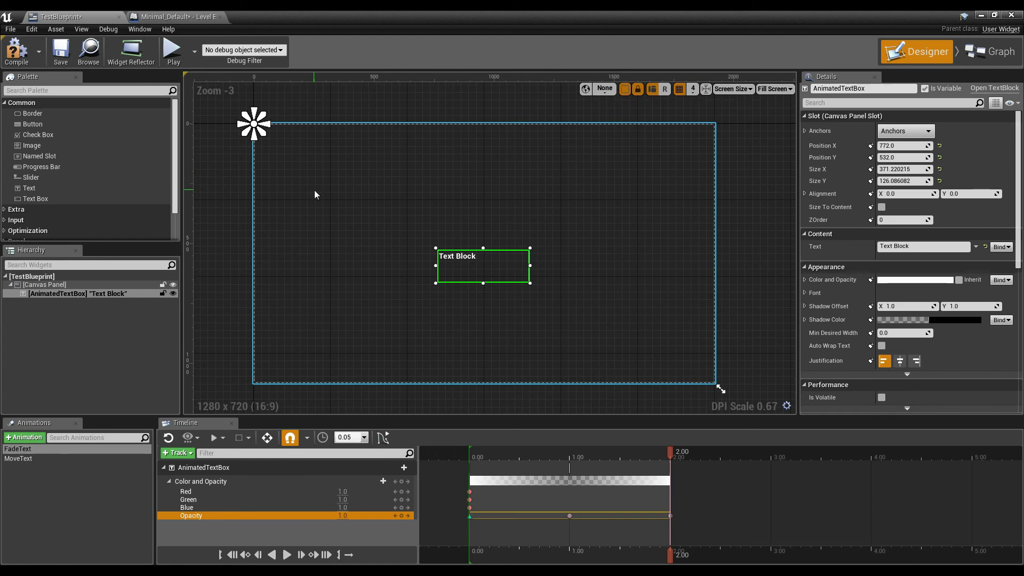